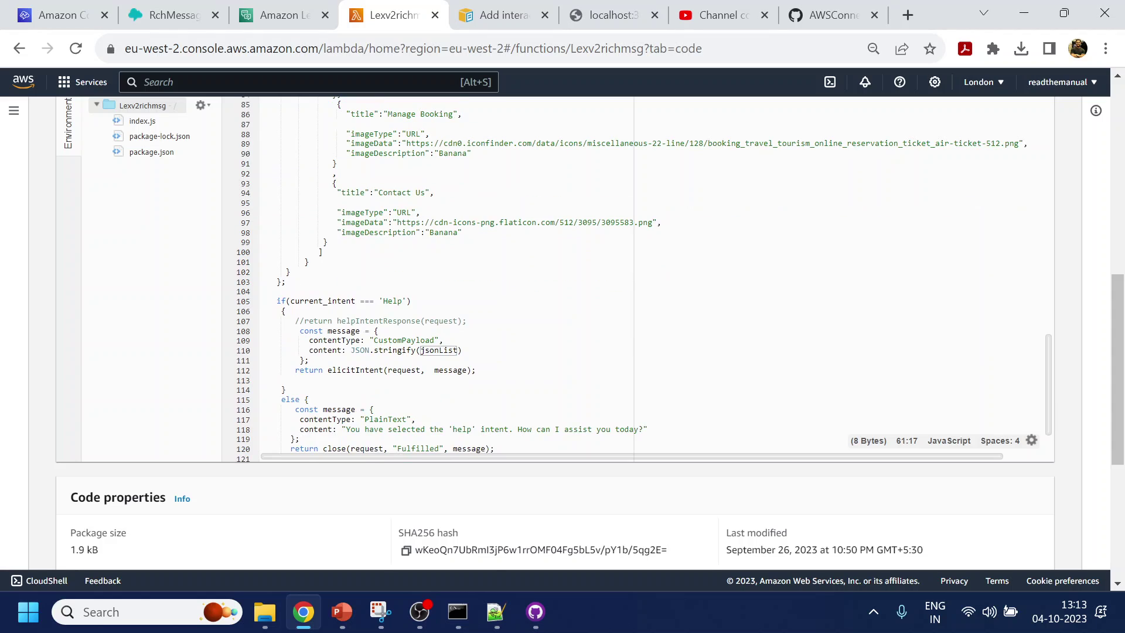
# Declare a buttonJSON variable above the Help intent check in the Lexv2richmsg code, containing the QuickReply template from the Amazon Connect documentation.
pyautogui.click(515, 8)
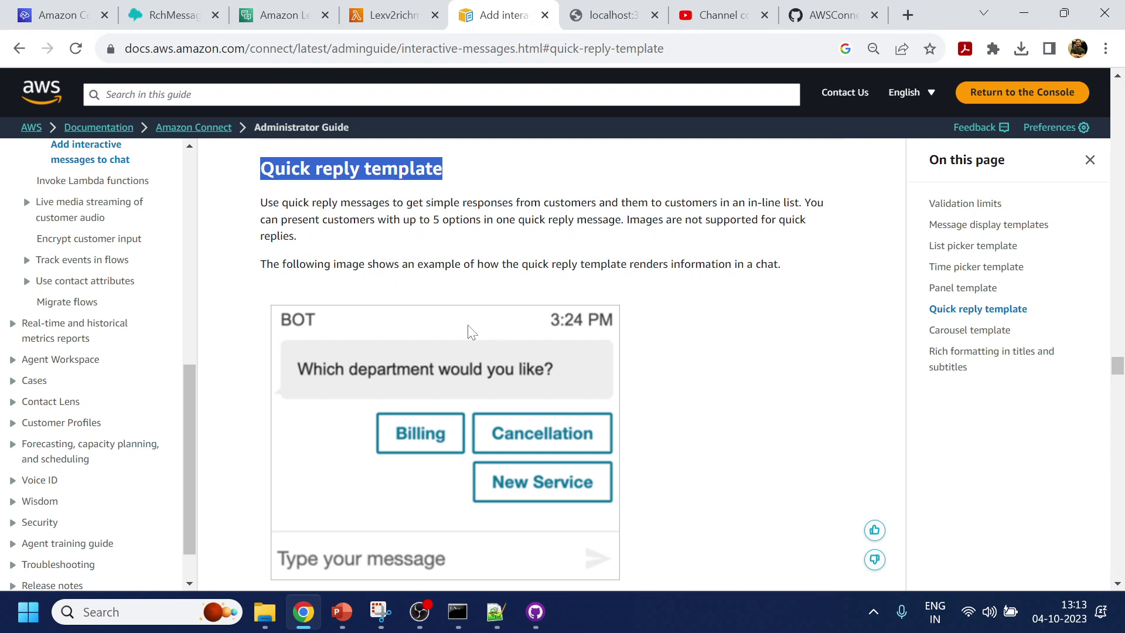
pyautogui.scroll(-5, 468, 326)
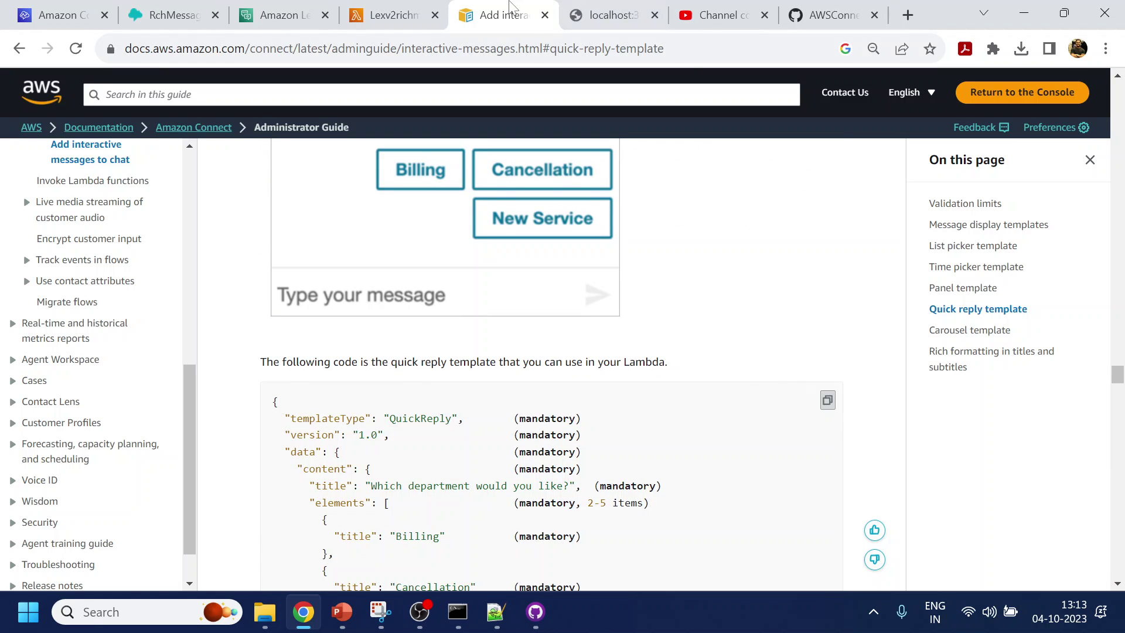
pyautogui.click(417, 16)
pyautogui.click(286, 282)
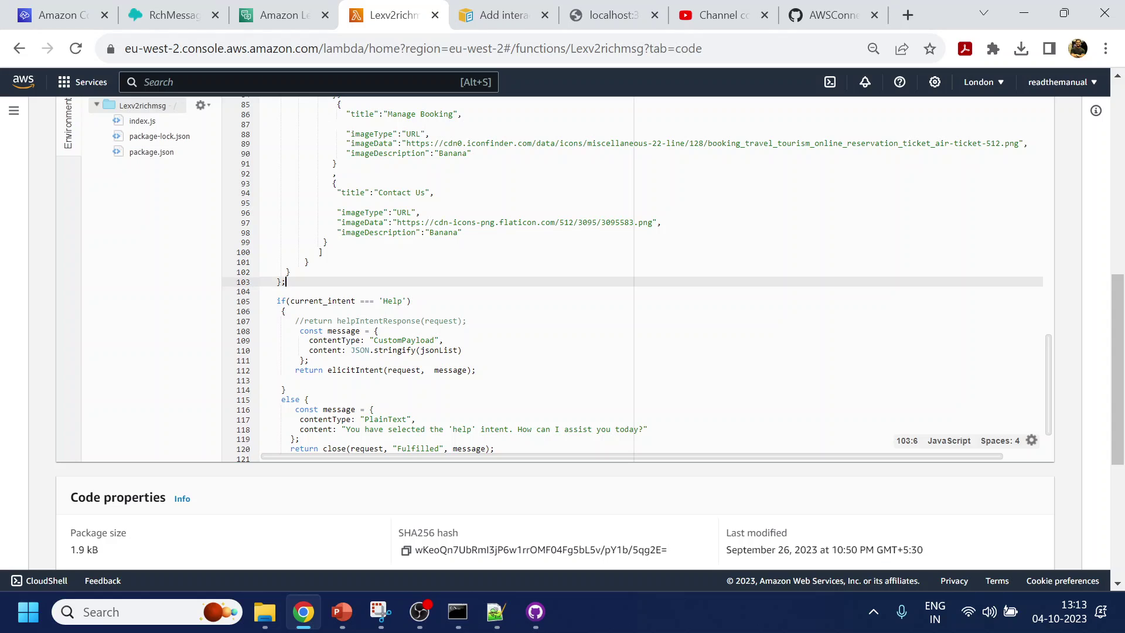
pyautogui.press('Return')
pyautogui.press('Return')
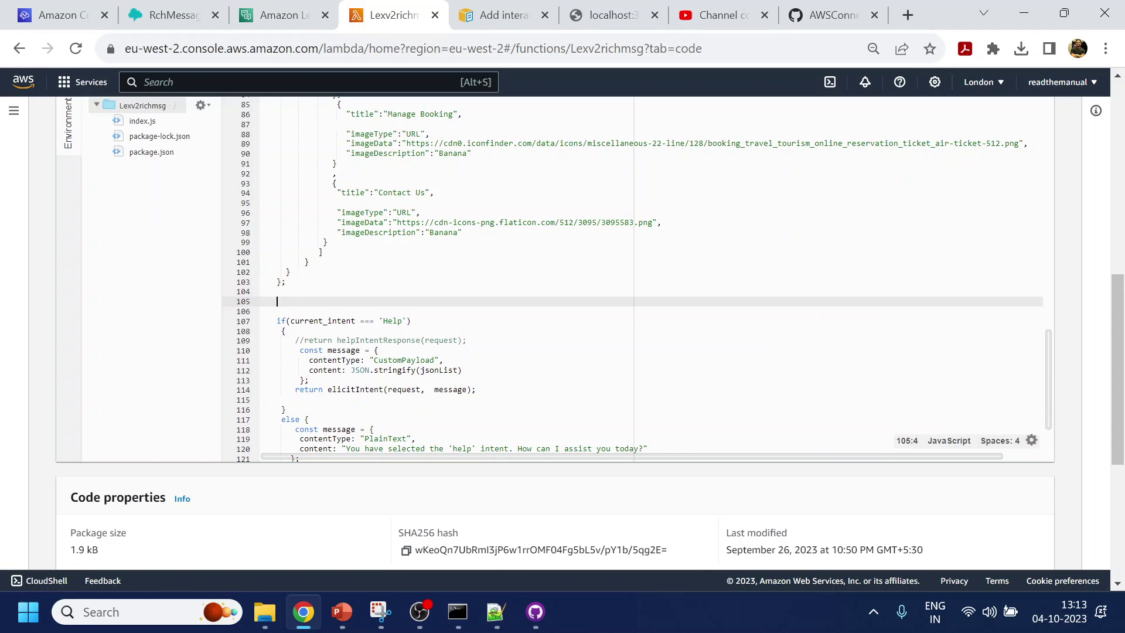
pyautogui.write('var buttonJSON =')
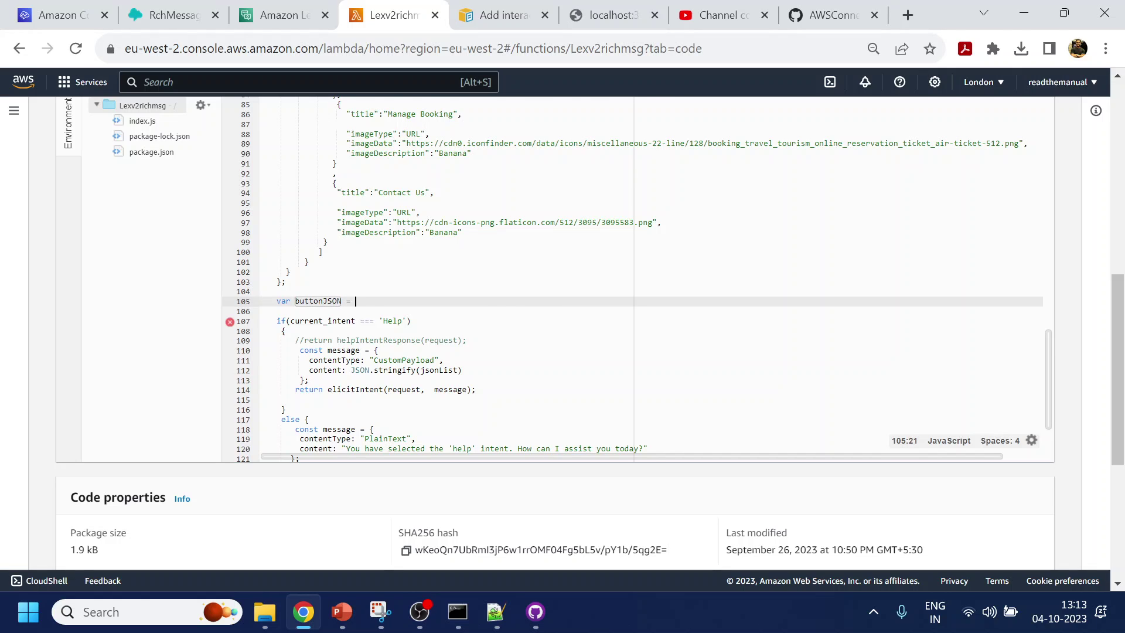
pyautogui.write('{   "templateType": "QuickReply",         (mandatory)   "version": "1.0",                     (mandatory)   "data": {                             (mandatory)     "content": {                        (mandatory)       "title": "Which department would you like?",  (mandatory)       "elements": [                     (mandatory, 2-5 items)         {           "title": "Billing"            (mandatory)         },         {           "title": "Cancellation"       (mandatory)         },         {           "title": "New Service"        (mandatory)         }       ]     }   } }')
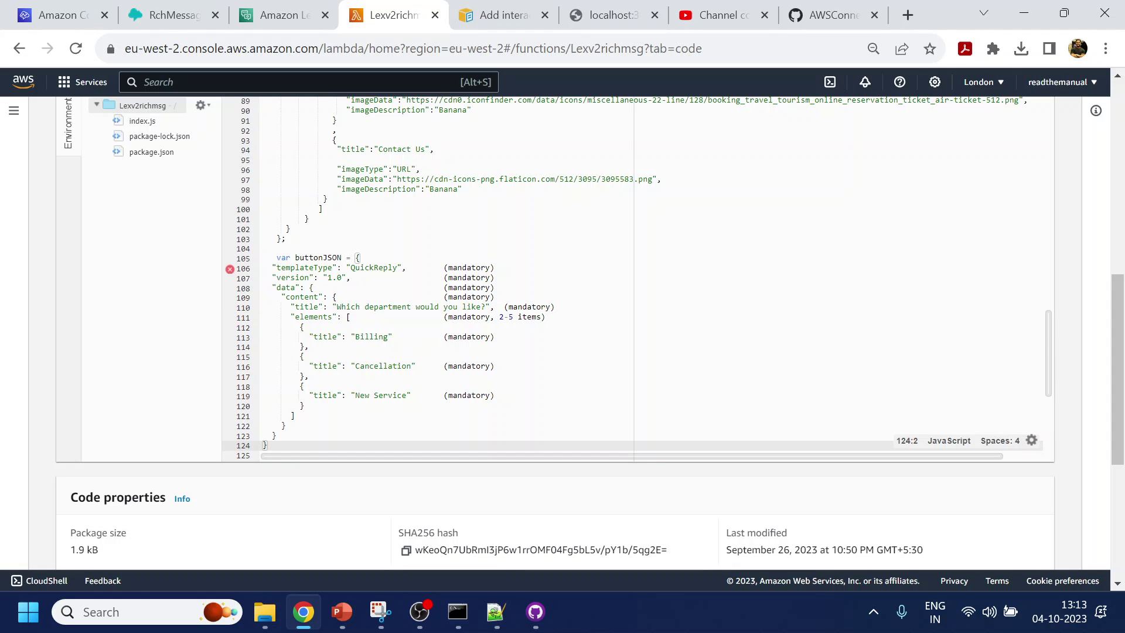
# Move the QuickReply template out of the buttonJSON declaration into a new Notepad++ document.
pyautogui.moveTo(444, 269); pyautogui.dragTo(496, 268)
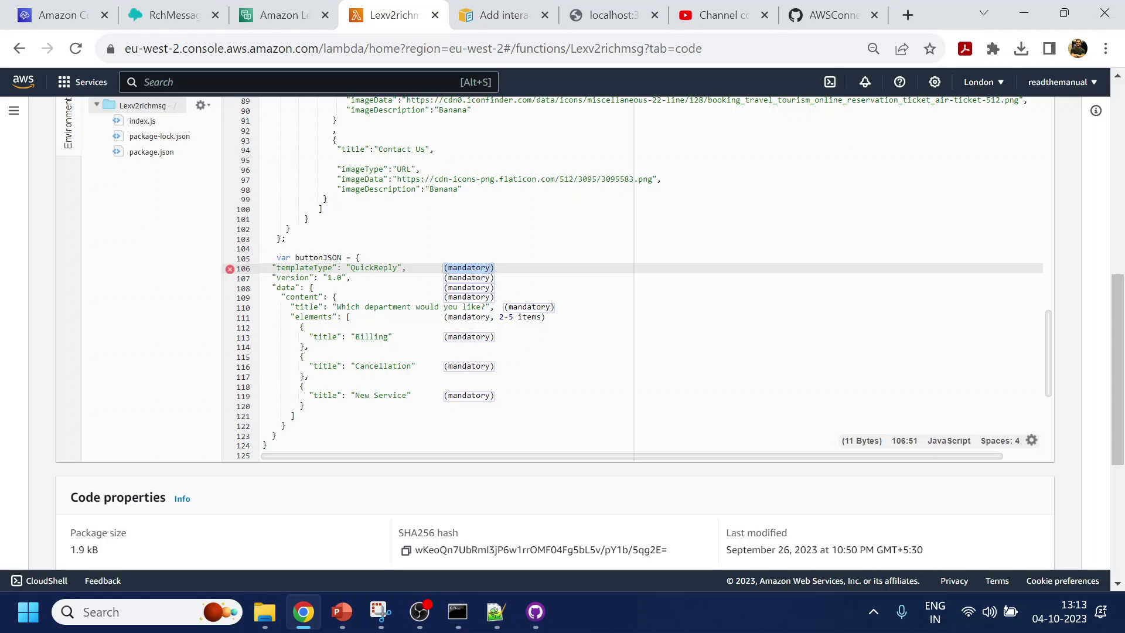
pyautogui.moveTo(278, 436); pyautogui.dragTo(355, 258)
pyautogui.hotkey('ctrl', 'c')
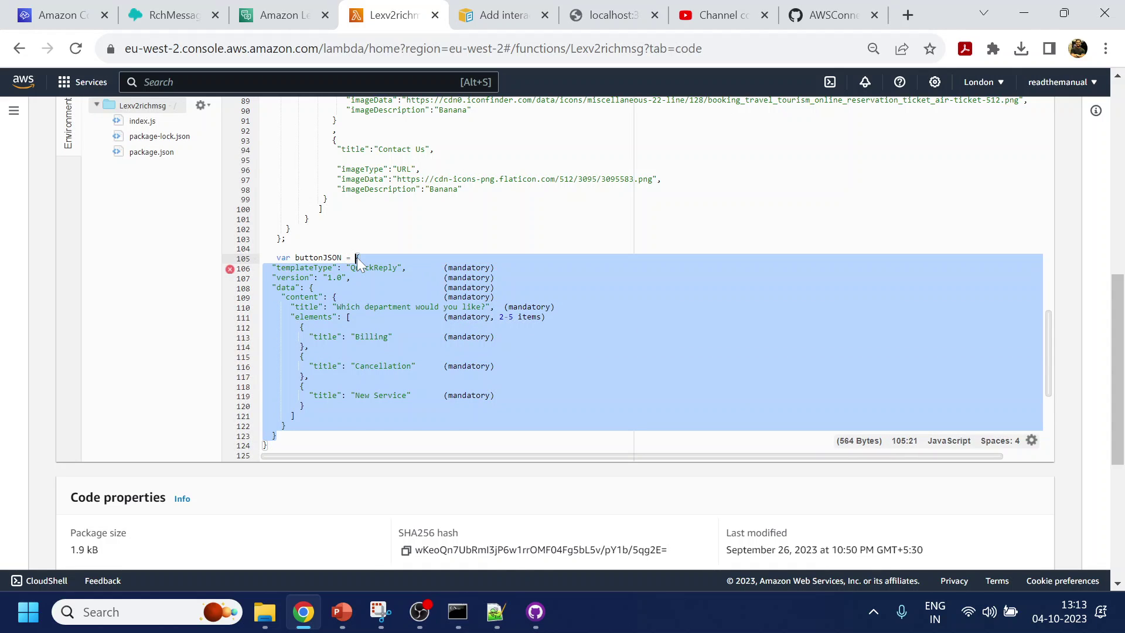
pyautogui.press('Delete')
pyautogui.click(495, 612)
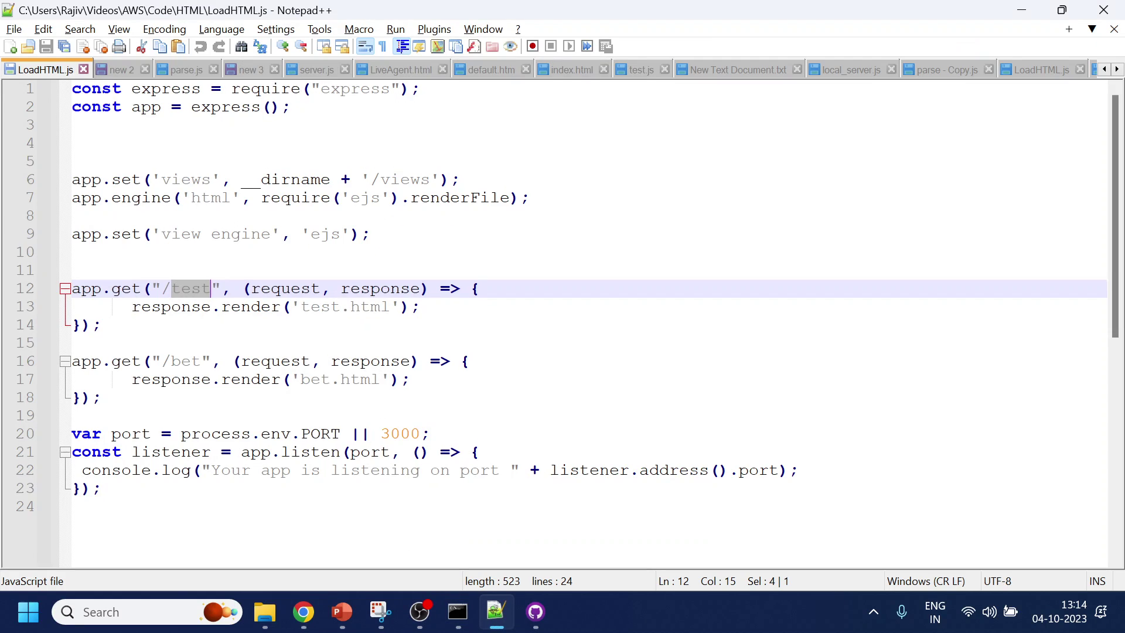
pyautogui.click(101, 398)
pyautogui.hotkey('ctrl', 'n')
pyautogui.hotkey('ctrl', 'v')
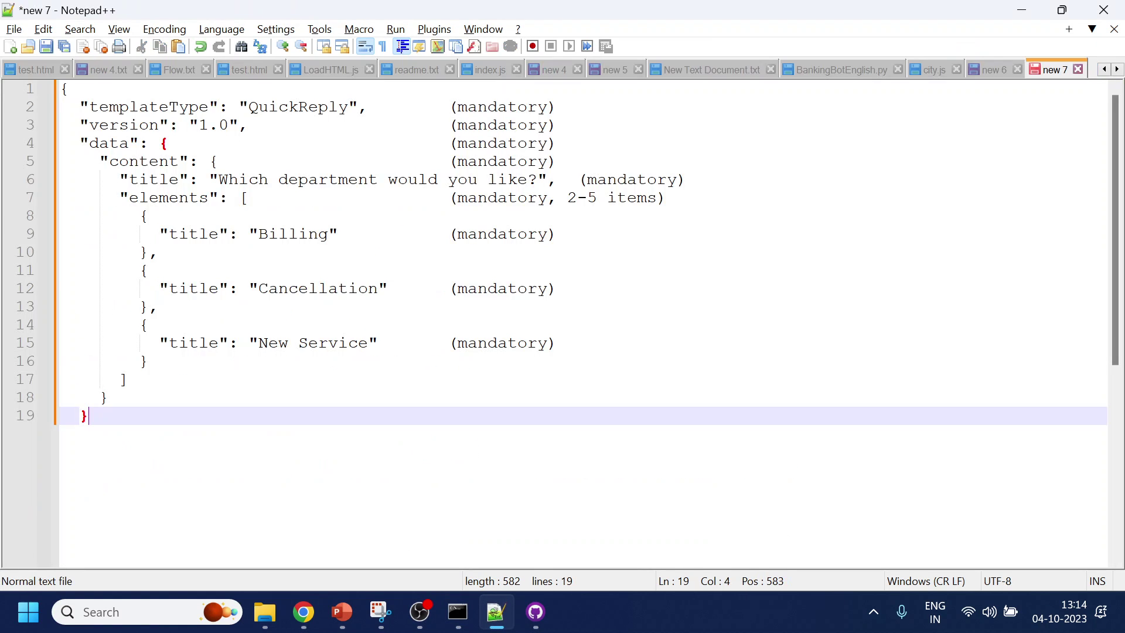
# Remove every "(mandatory)" note and the "(mandatory, 2-5 items)" note from the QuickReply template.
pyautogui.click(452, 107)
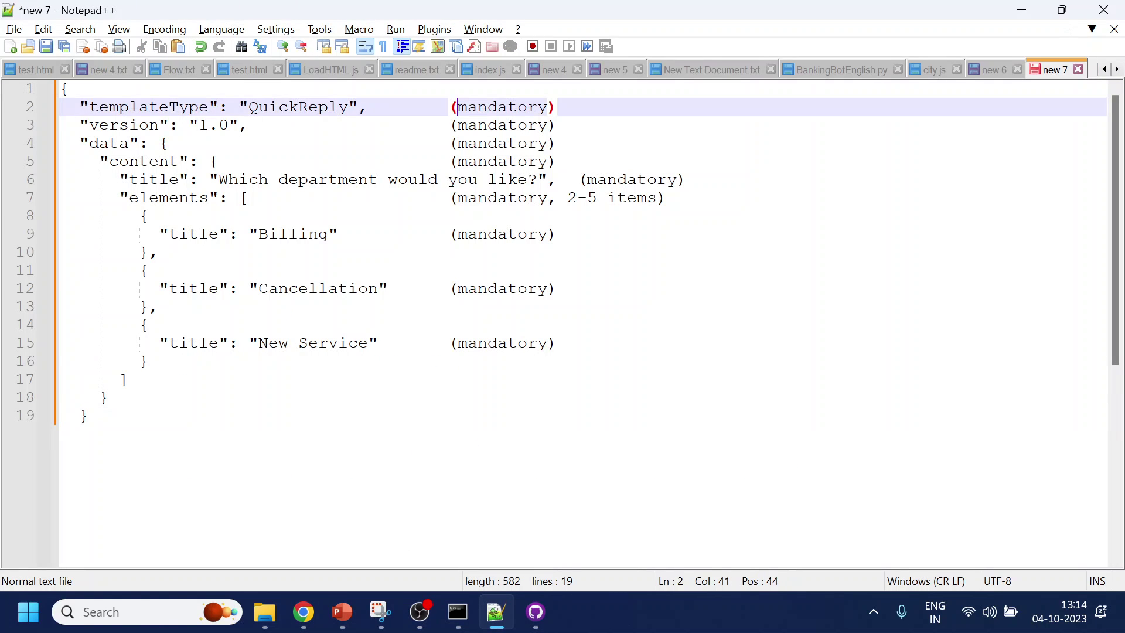
pyautogui.moveTo(452, 107); pyautogui.dragTo(557, 107)
pyautogui.click(448, 107)
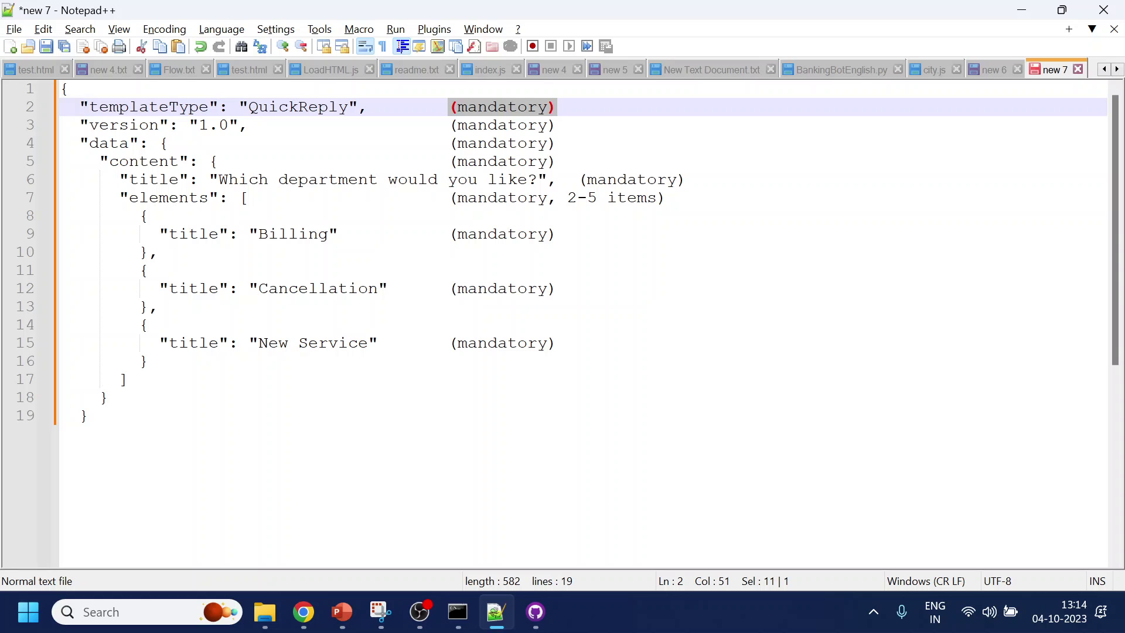
pyautogui.hotkey('ctrl', 'h')
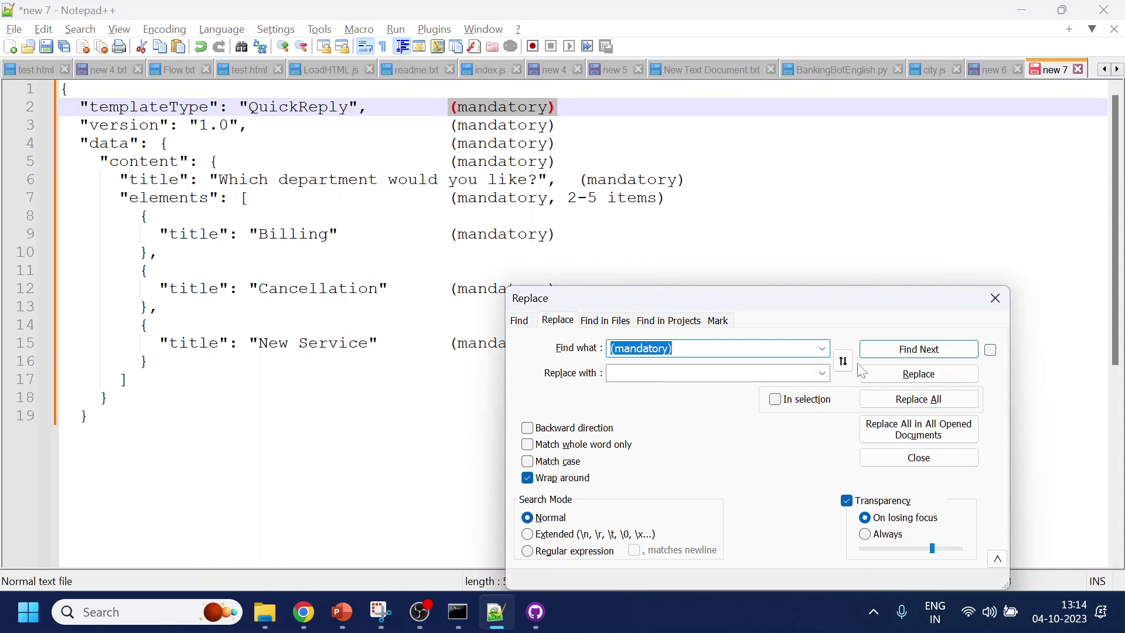
pyautogui.click(919, 399)
pyautogui.press('Escape')
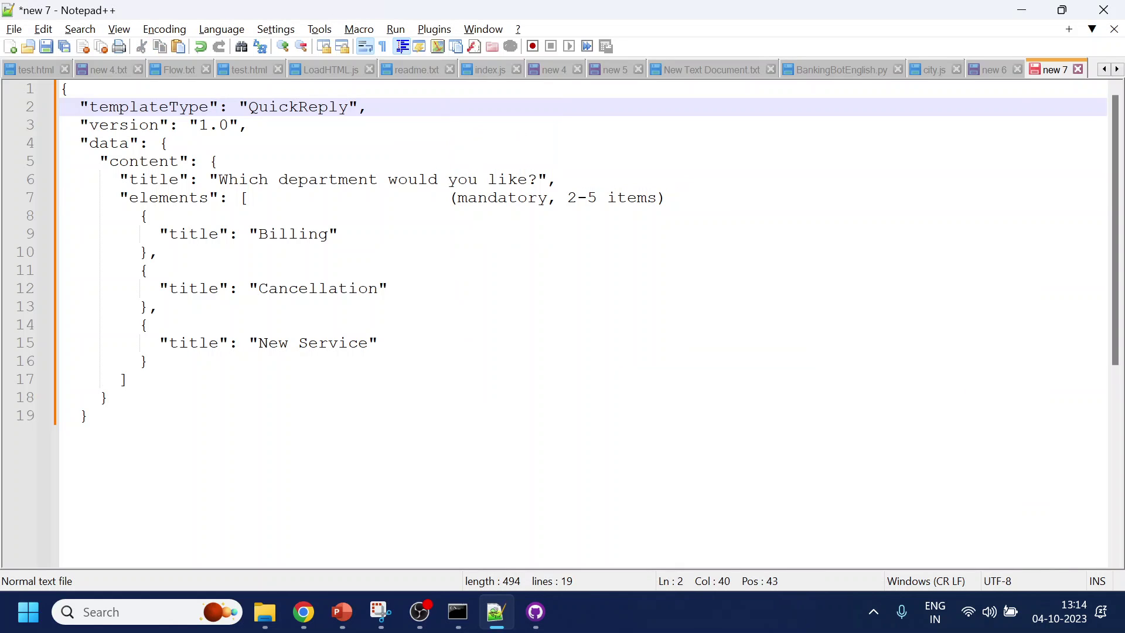
pyautogui.moveTo(450, 197); pyautogui.dragTo(666, 197)
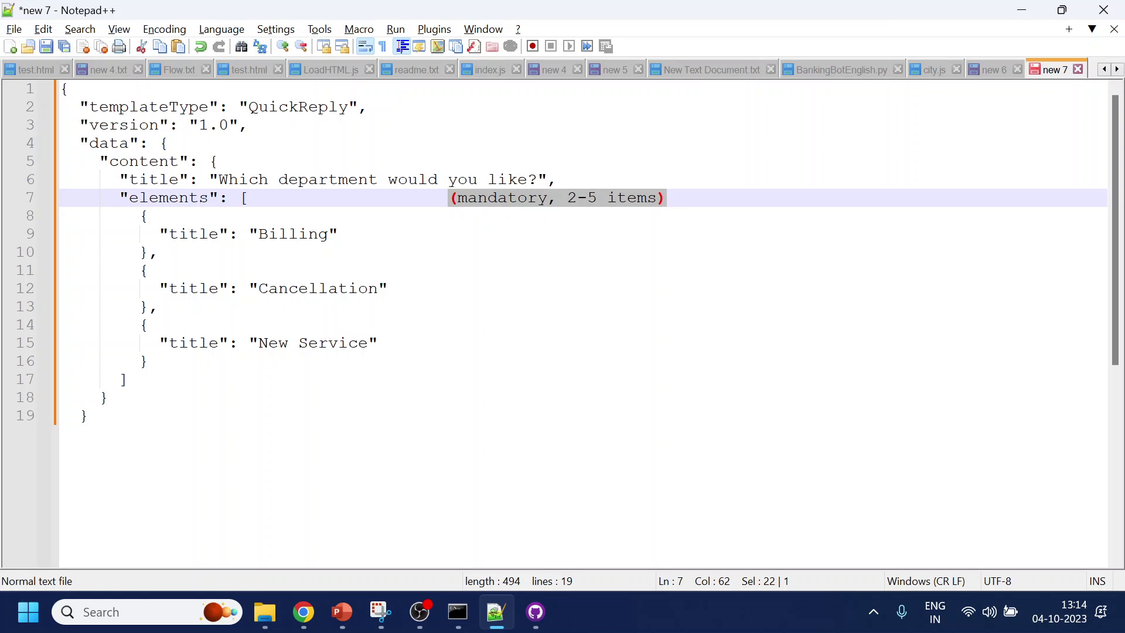
pyautogui.press('Delete')
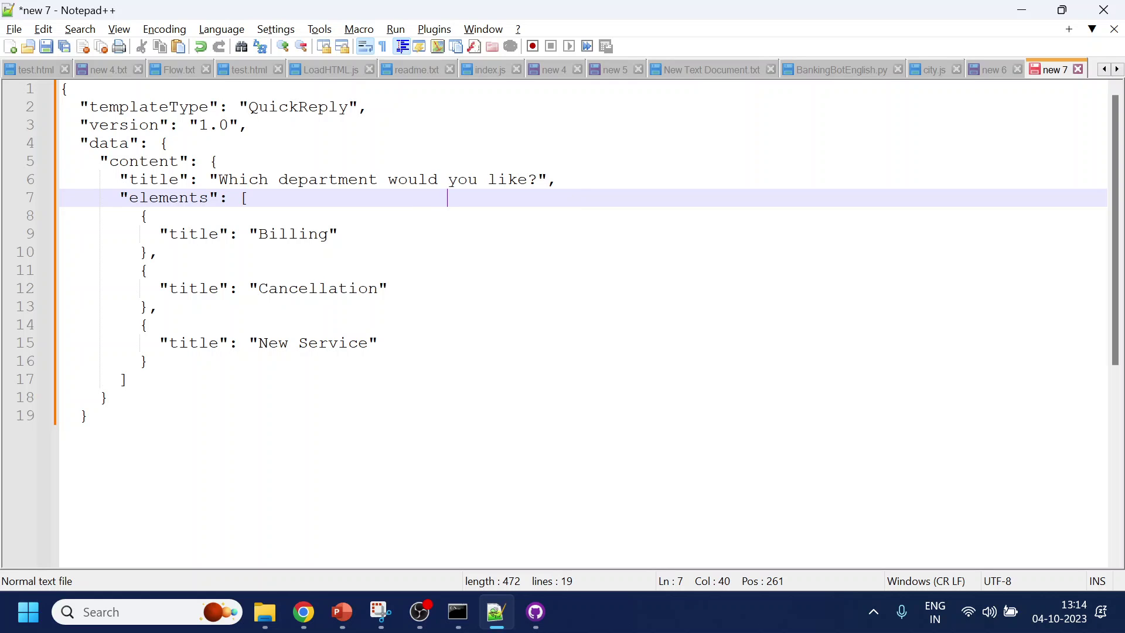
# Copy the cleaned template back into the buttonJSON declaration of the Lambda code in Chrome.
pyautogui.hotkey('ctrl', 'a')
pyautogui.hotkey('ctrl', 'c')
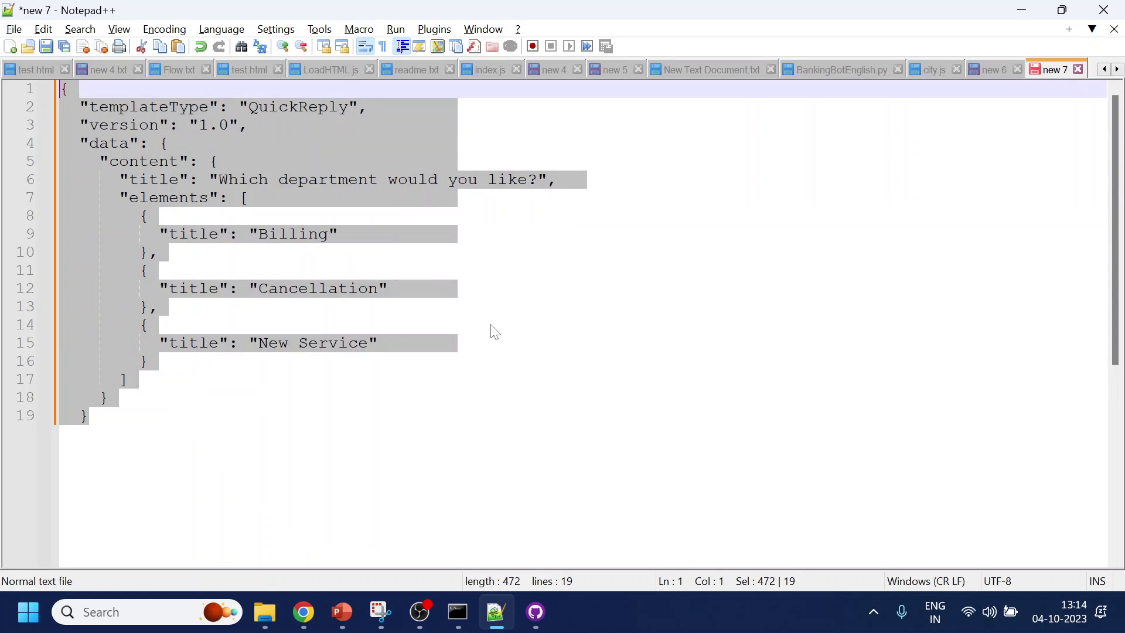
pyautogui.click(303, 612)
pyautogui.hotkey('ctrl', 'v')
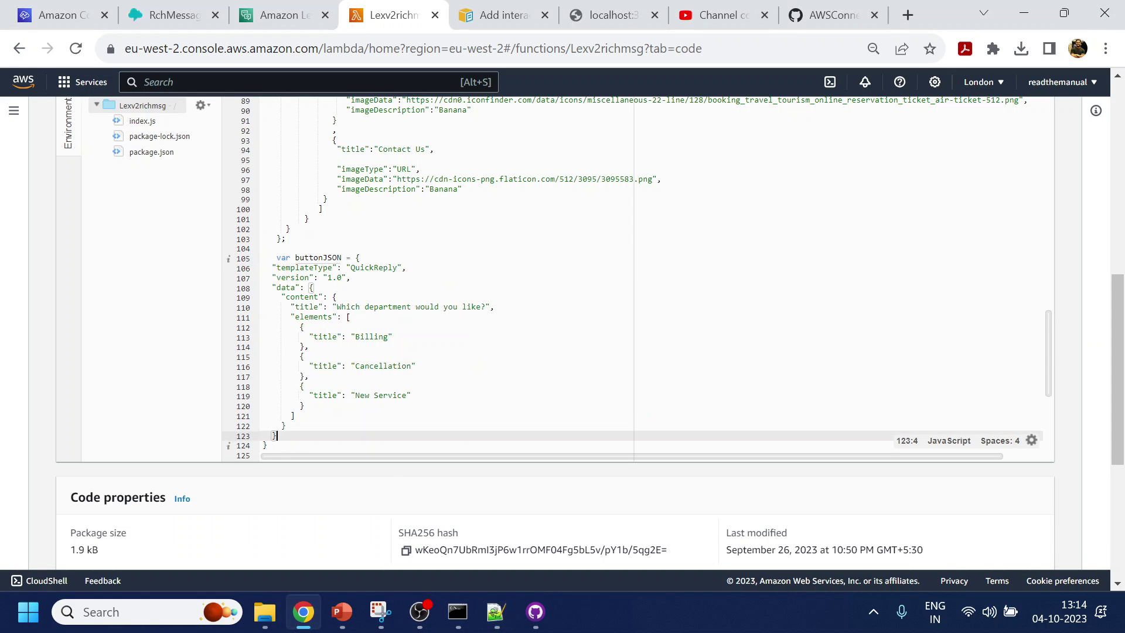
# Indent the buttonJSON template body by two levels and end the declaration with a semicolon.
pyautogui.moveTo(263, 267); pyautogui.dragTo(267, 445)
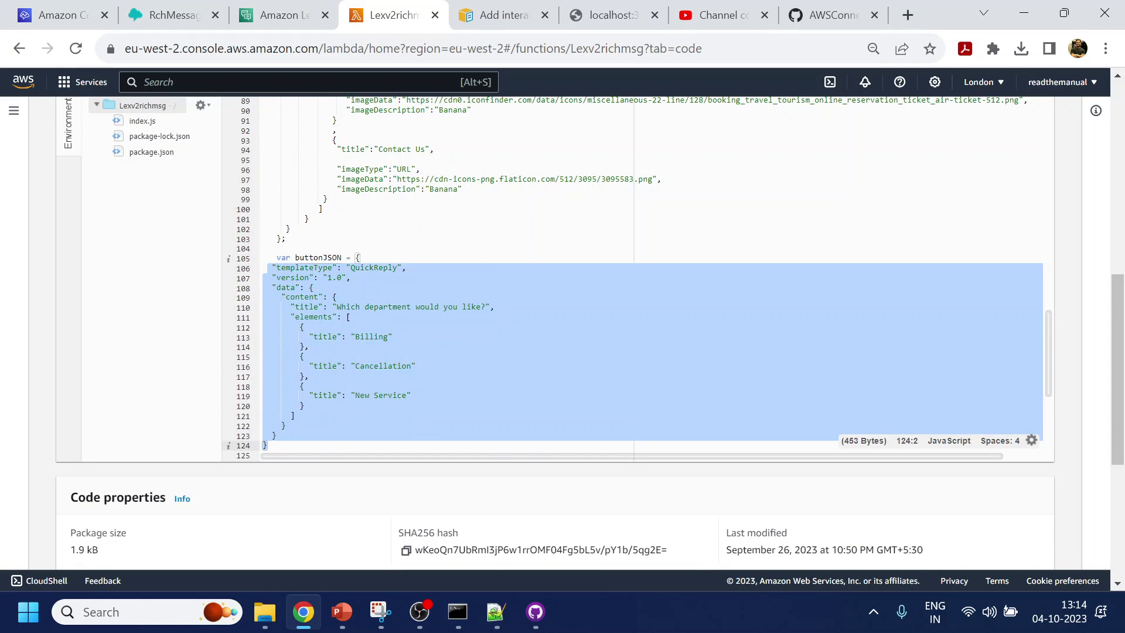
pyautogui.press('Tab')
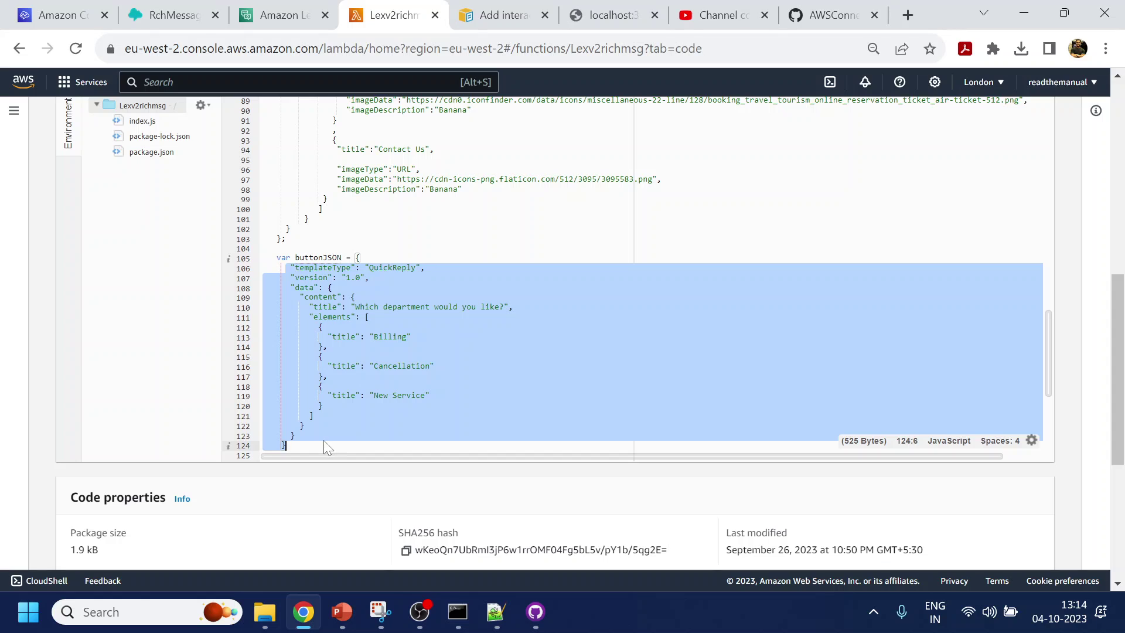
pyautogui.press('Tab')
pyautogui.press('Right')
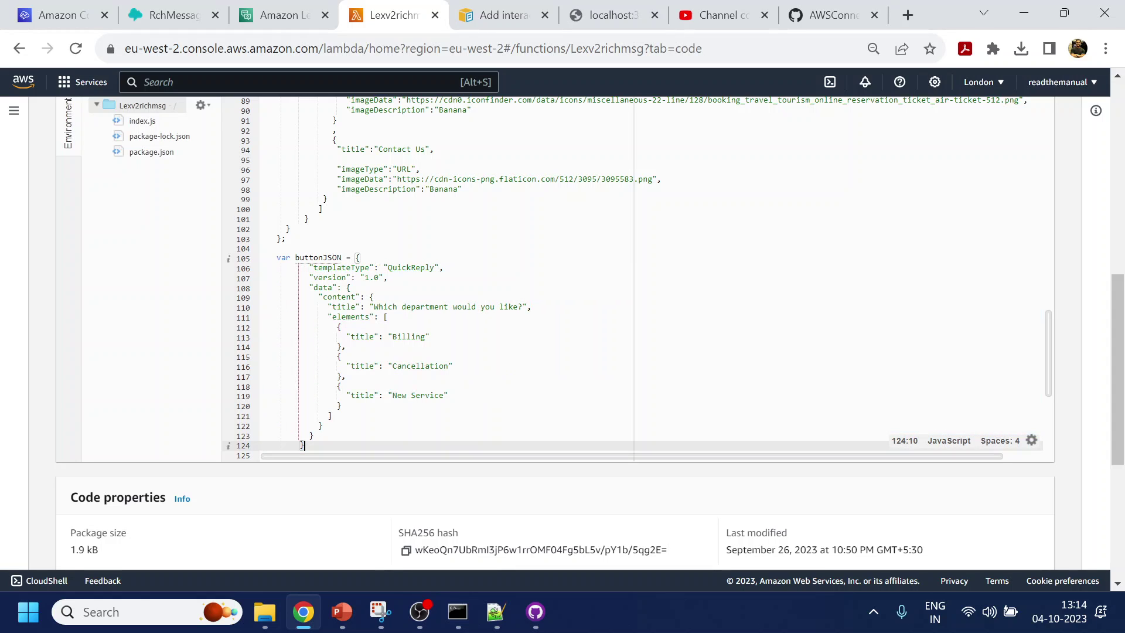
pyautogui.write(';')
pyautogui.click(542, 307)
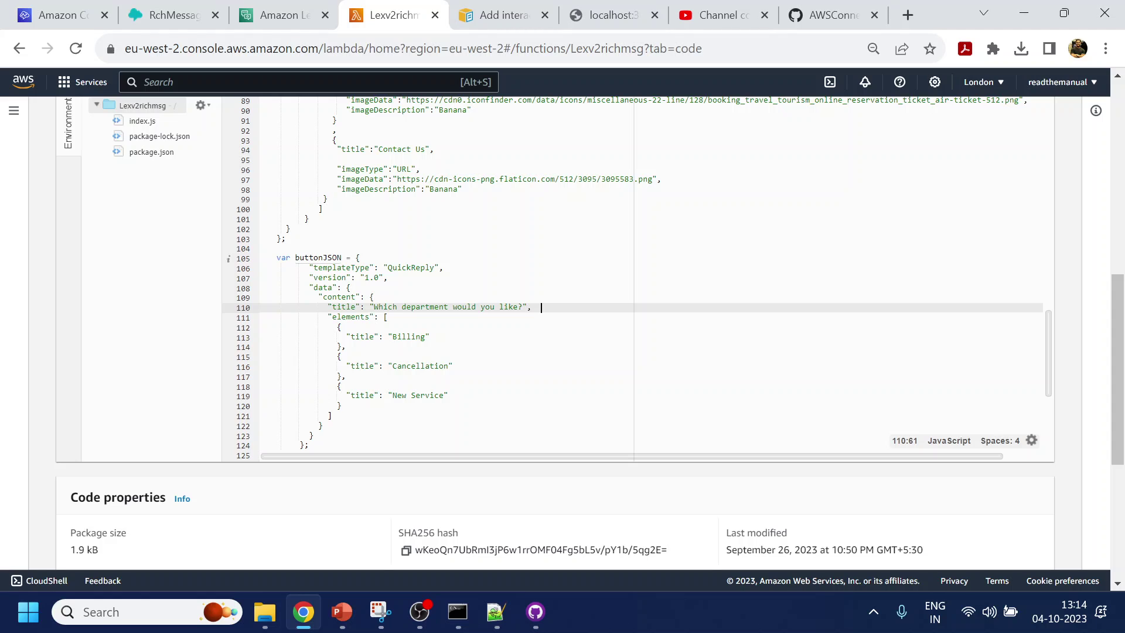
# In the RchMessage flow, set the Get customer input block's Lex bot to MainMenu_IVR with alias TestBotAlias and save the block.
pyautogui.click(170, 14)
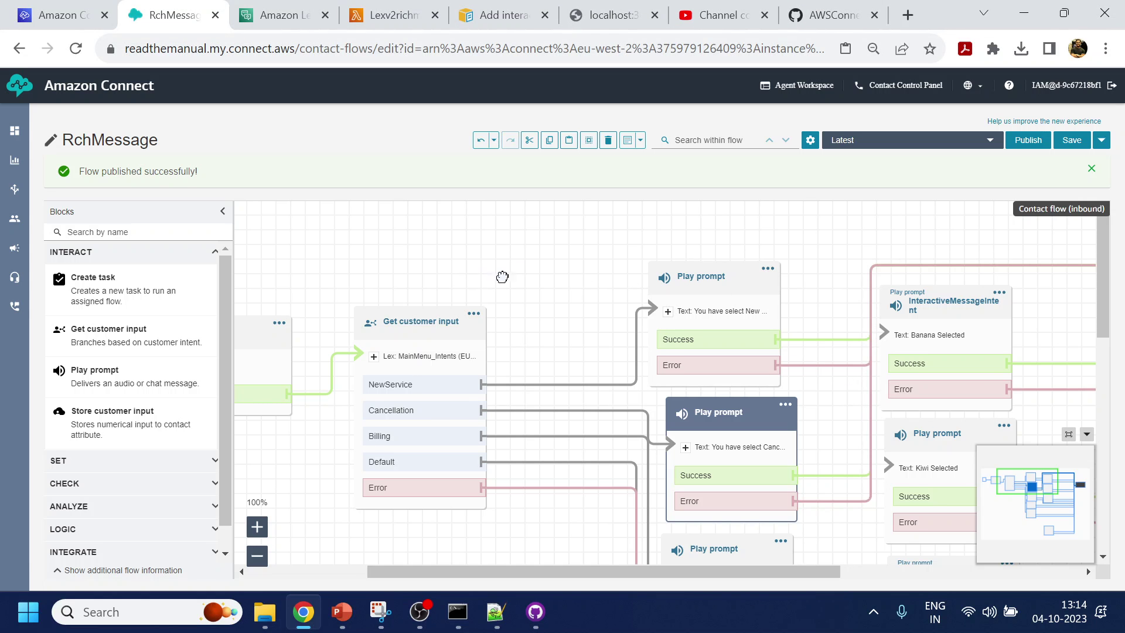
pyautogui.moveTo(503, 277); pyautogui.dragTo(560, 264)
pyautogui.click(484, 308)
pyautogui.doubleClick(484, 307)
pyautogui.scroll(-5, 979, 435)
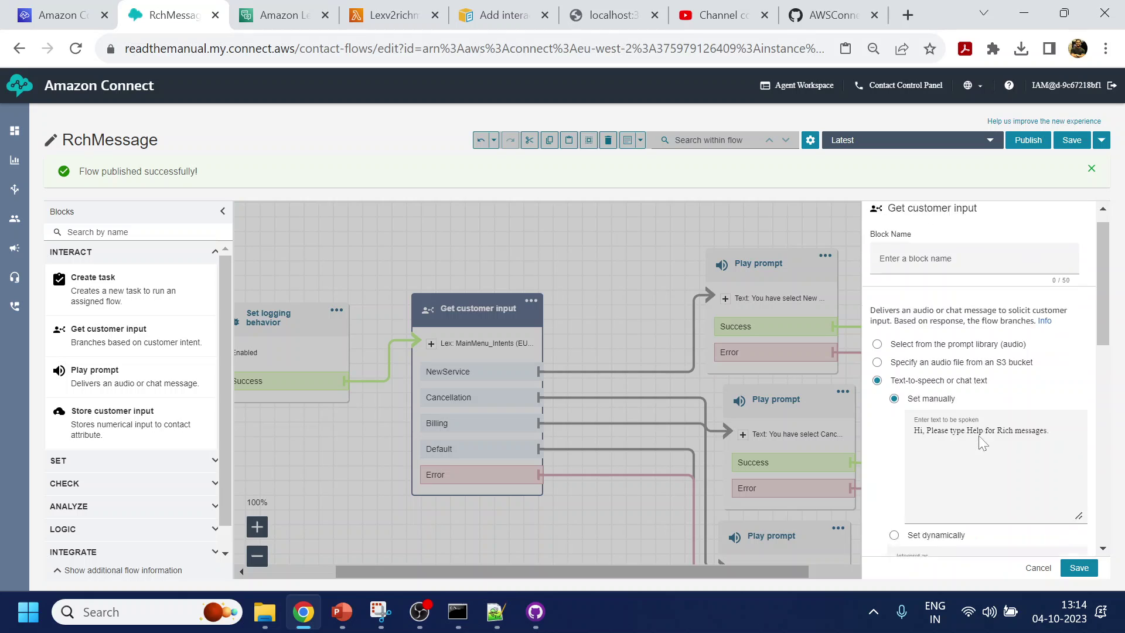
pyautogui.click(1004, 480)
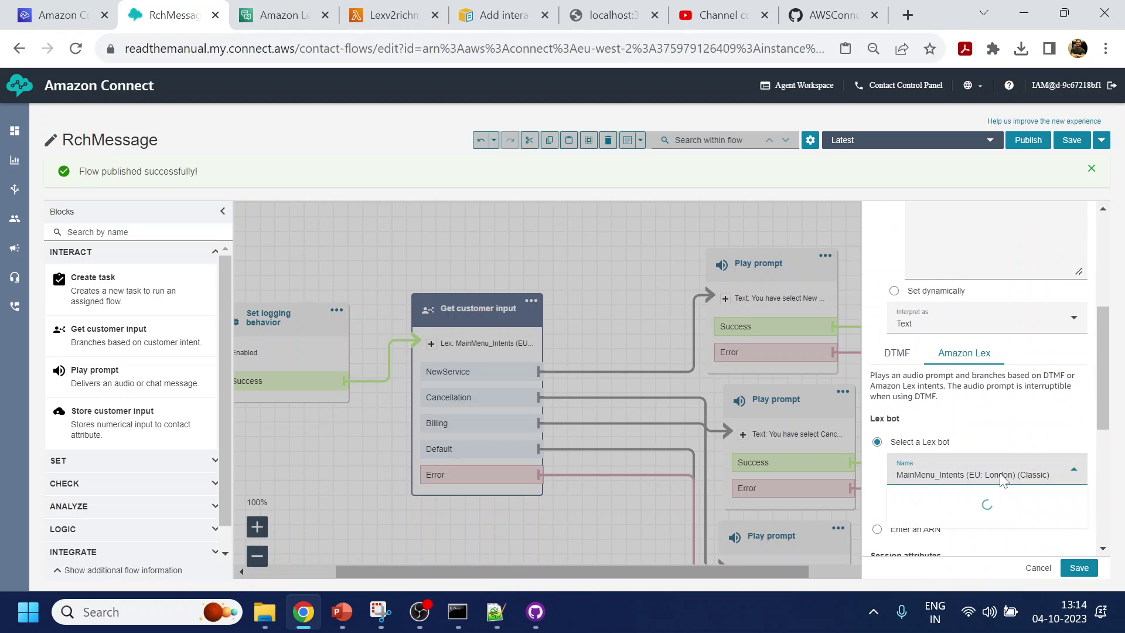
pyautogui.click(950, 311)
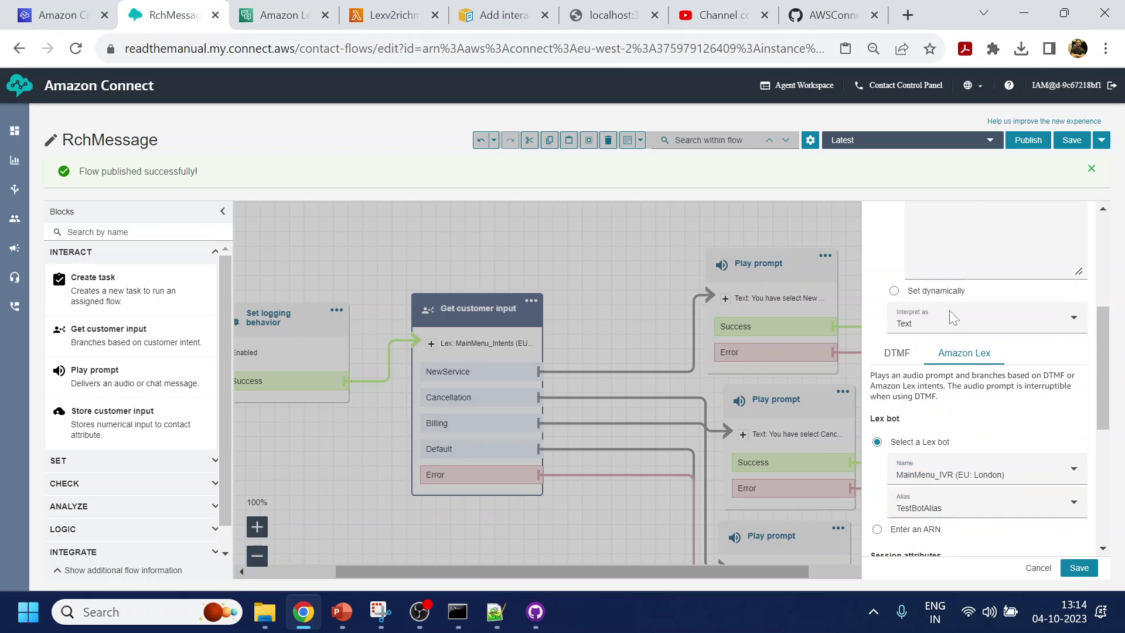
pyautogui.click(960, 516)
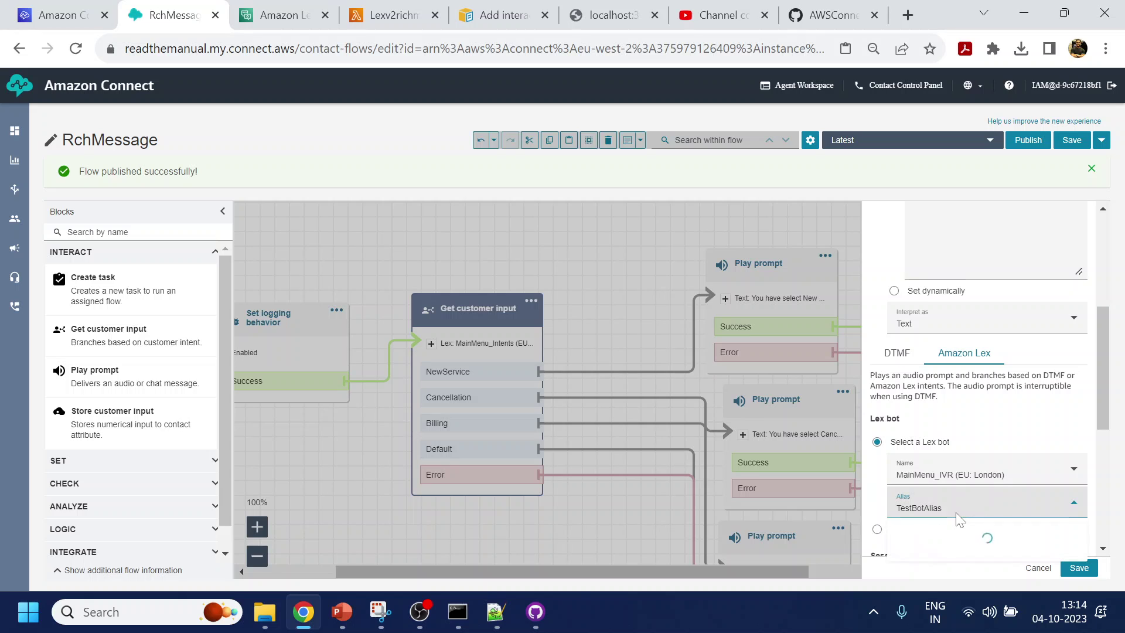
pyautogui.click(956, 532)
pyautogui.scroll(-4, 992, 400)
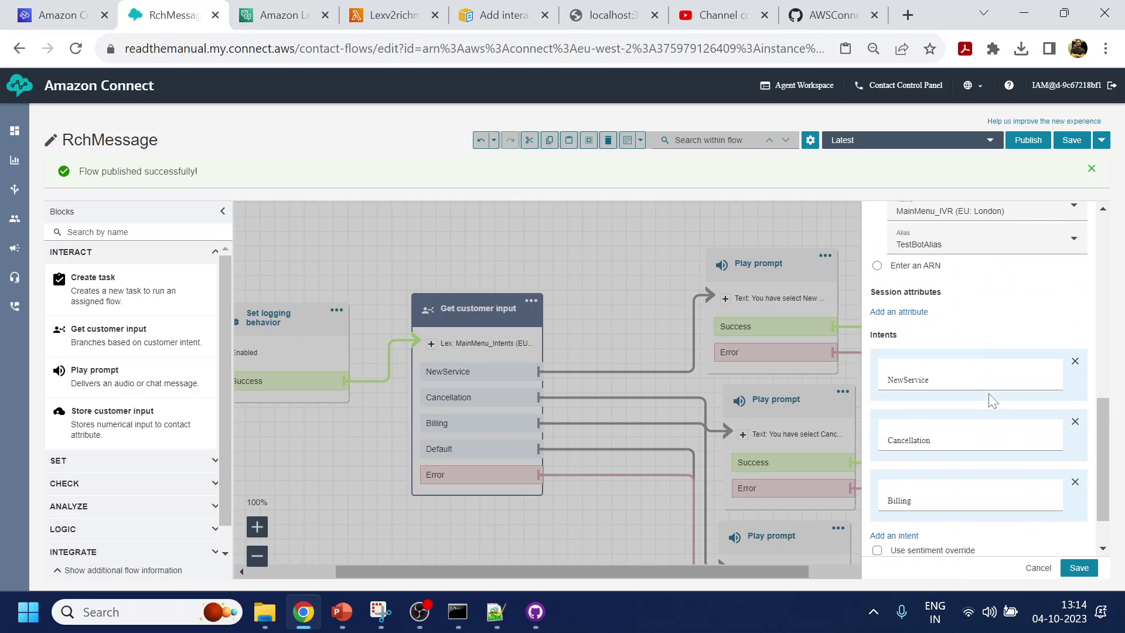
pyautogui.click(1078, 568)
# Review the Get customer input block against the English (US) intents of the MainMenu_IVR bot in Amazon Lex, and return to the Lambda code.
pyautogui.click(272, 7)
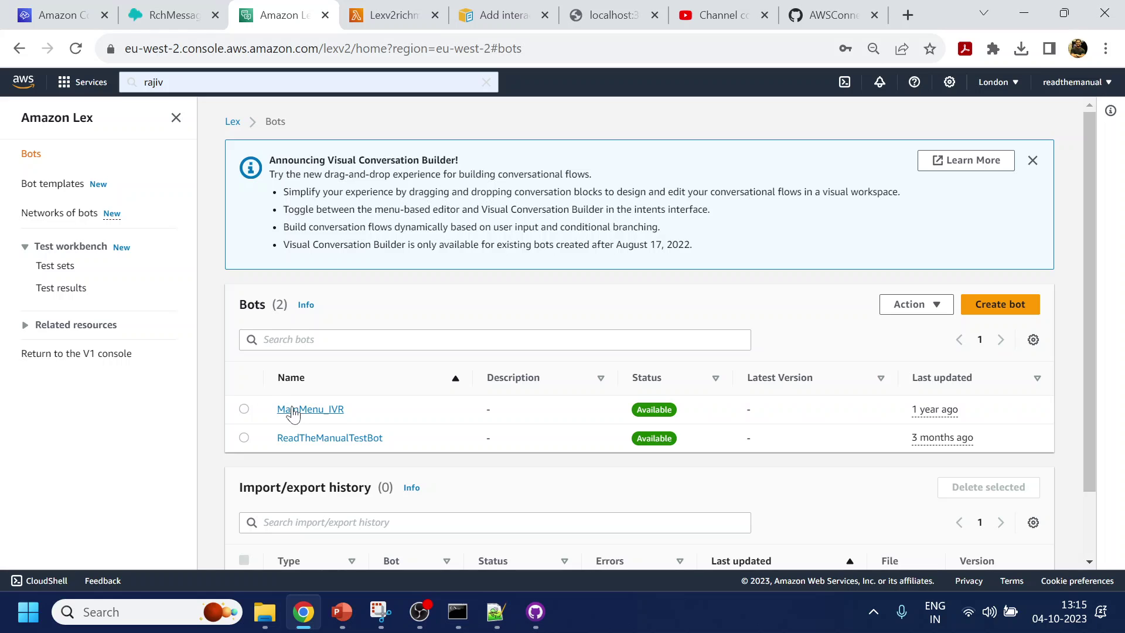
pyautogui.click(161, 8)
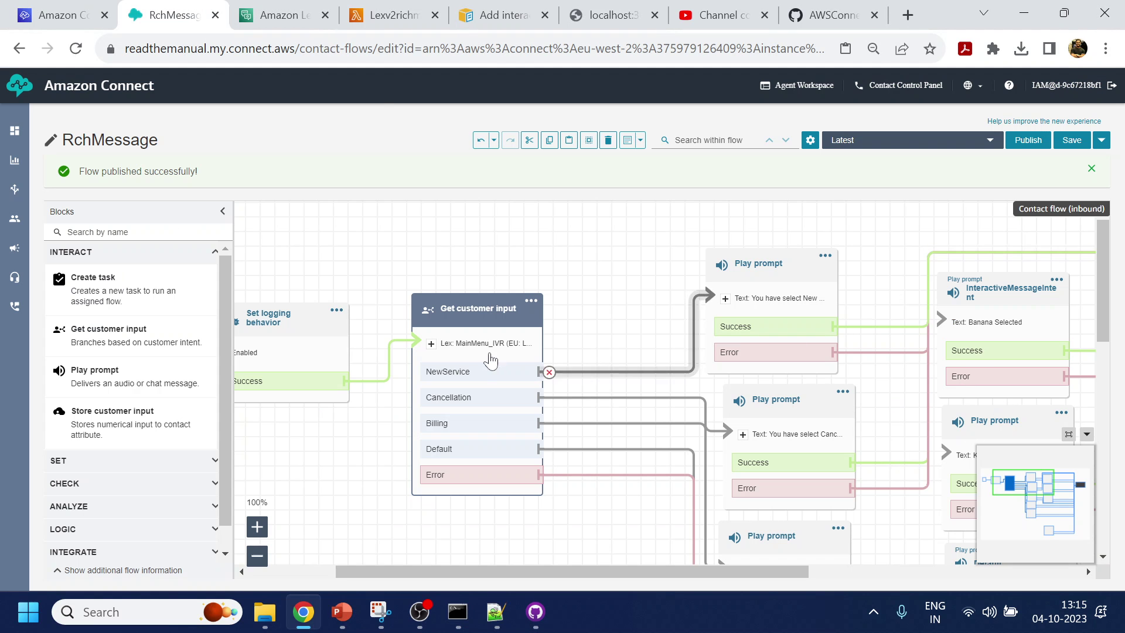
pyautogui.click(490, 358)
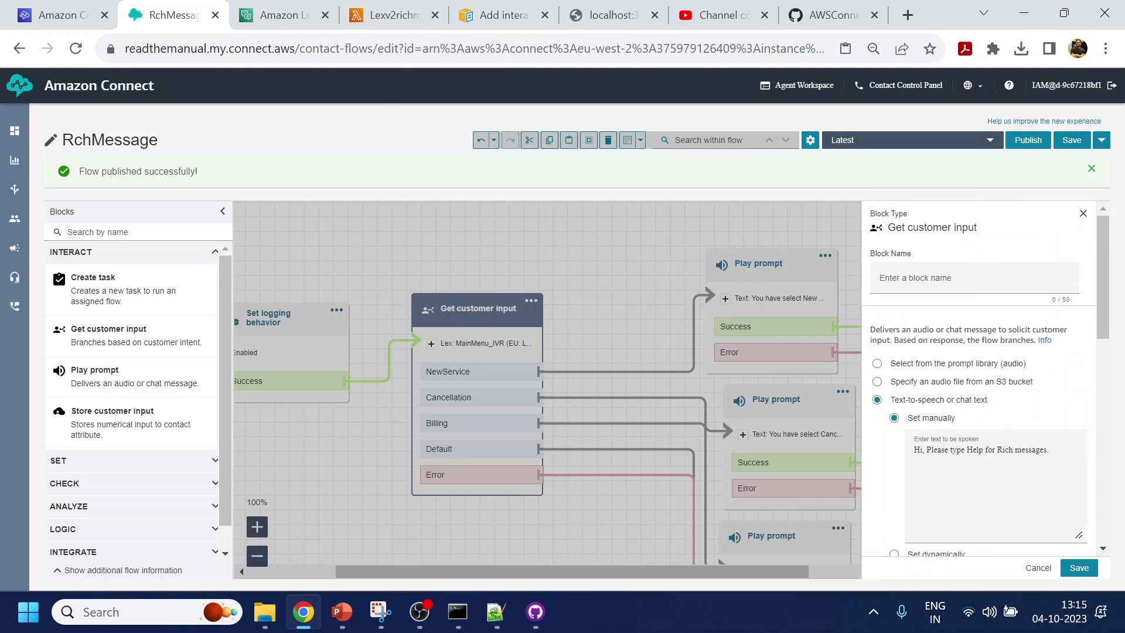
pyautogui.scroll(-4, 970, 472)
pyautogui.click(296, 8)
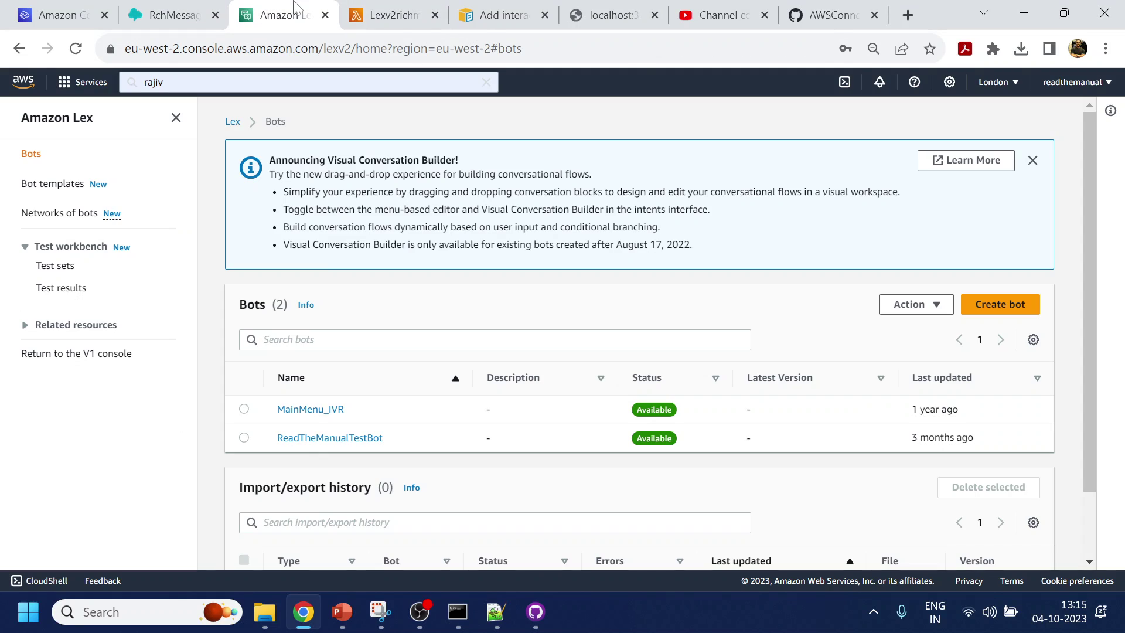
pyautogui.click(302, 411)
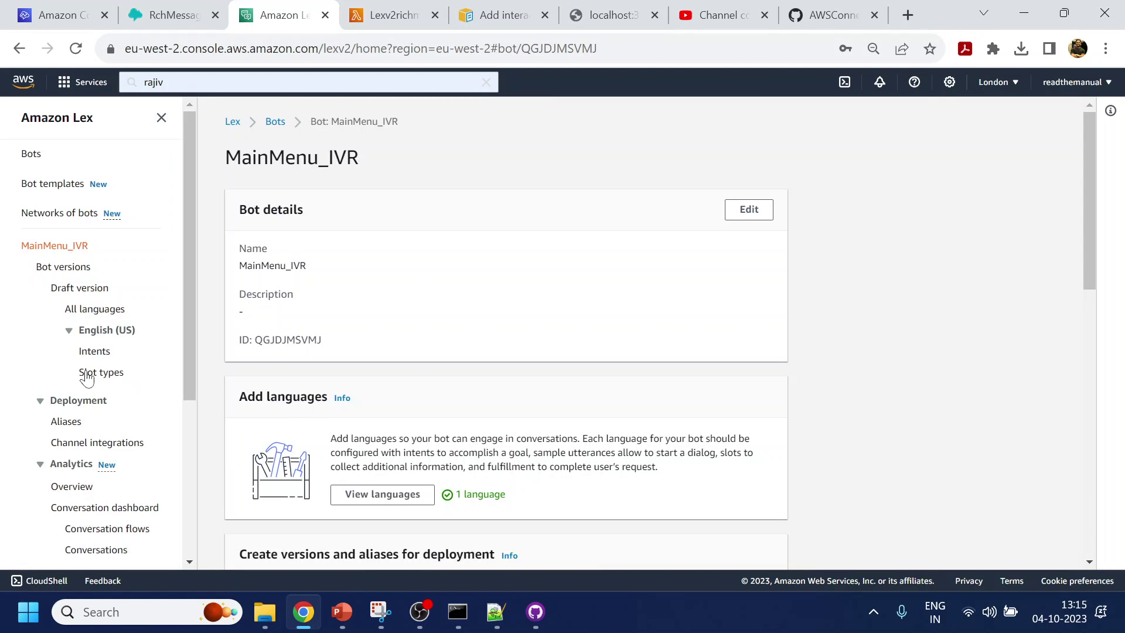
pyautogui.click(86, 357)
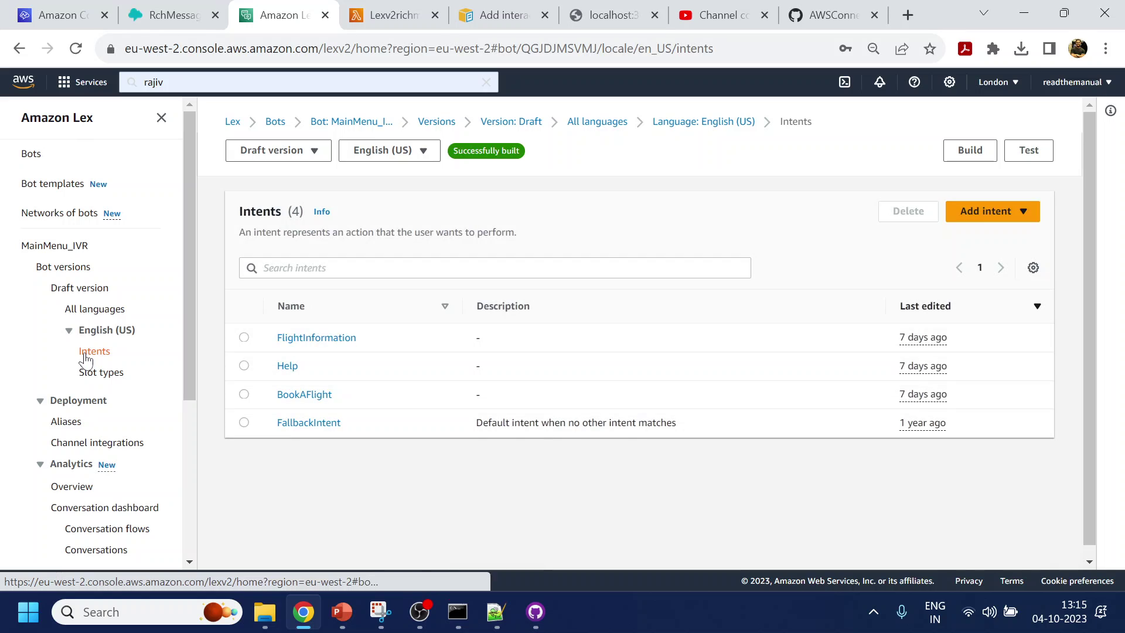
pyautogui.click(379, 13)
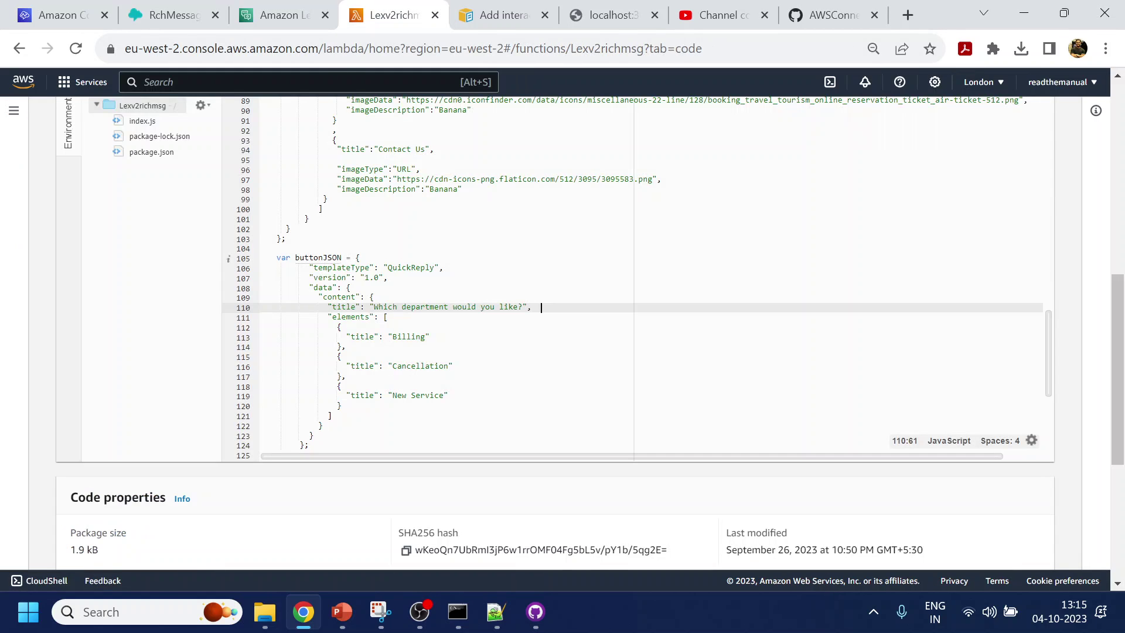
# In Amazon Lex, add an empty intent named Billing to the MainMenu_IVR bot, matching the first button title in buttonJSON.
pyautogui.doubleClick(410, 337)
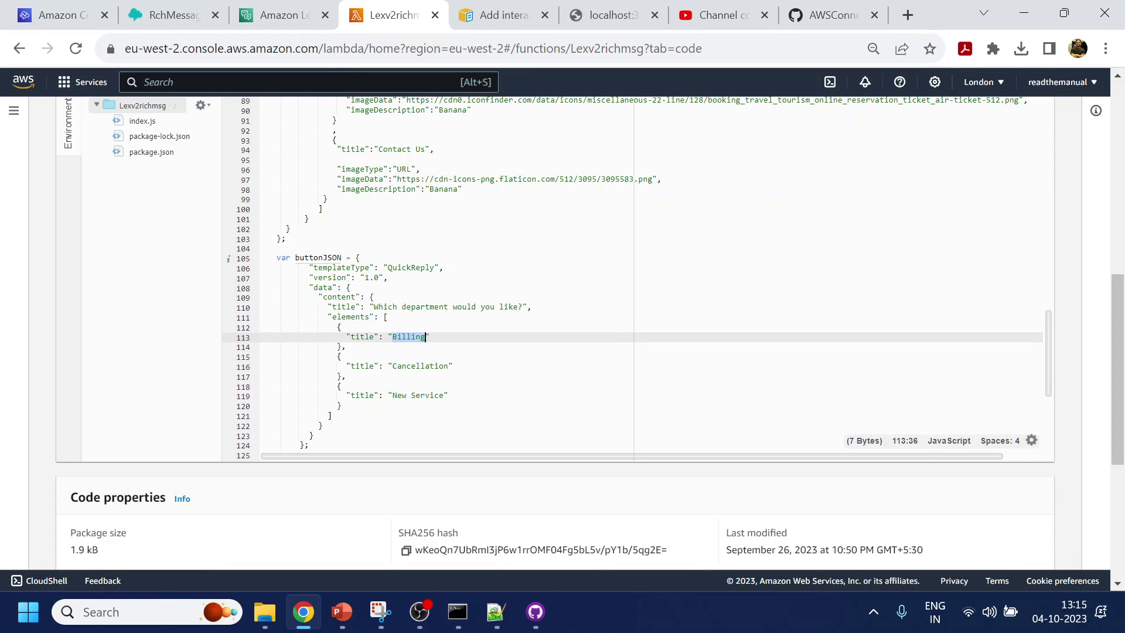
pyautogui.click(275, 14)
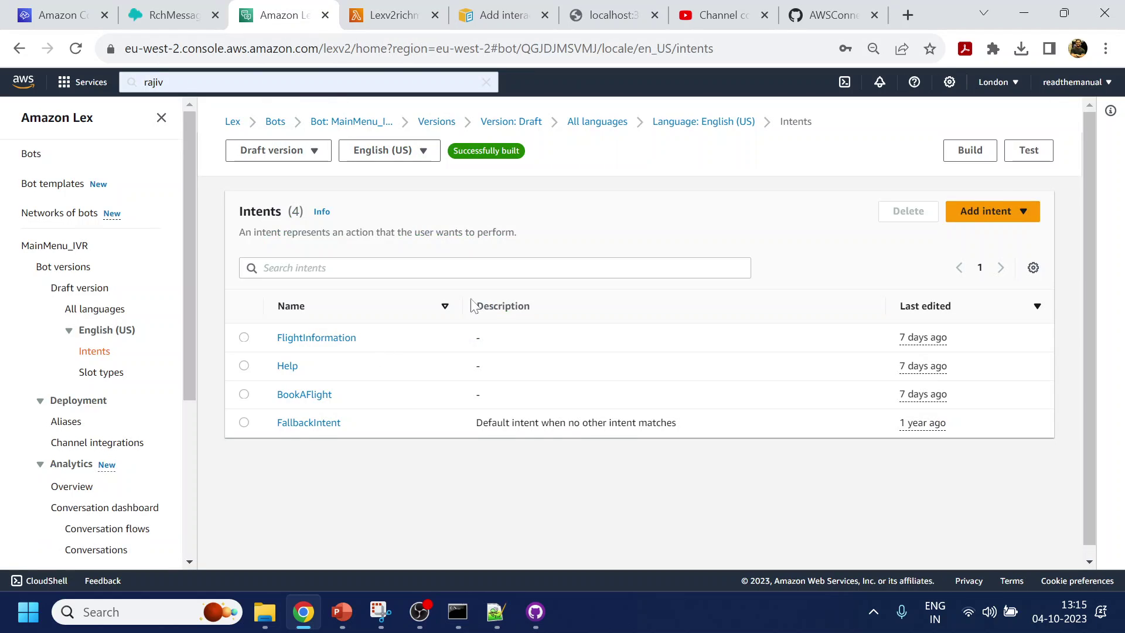
pyautogui.click(982, 216)
pyautogui.click(981, 234)
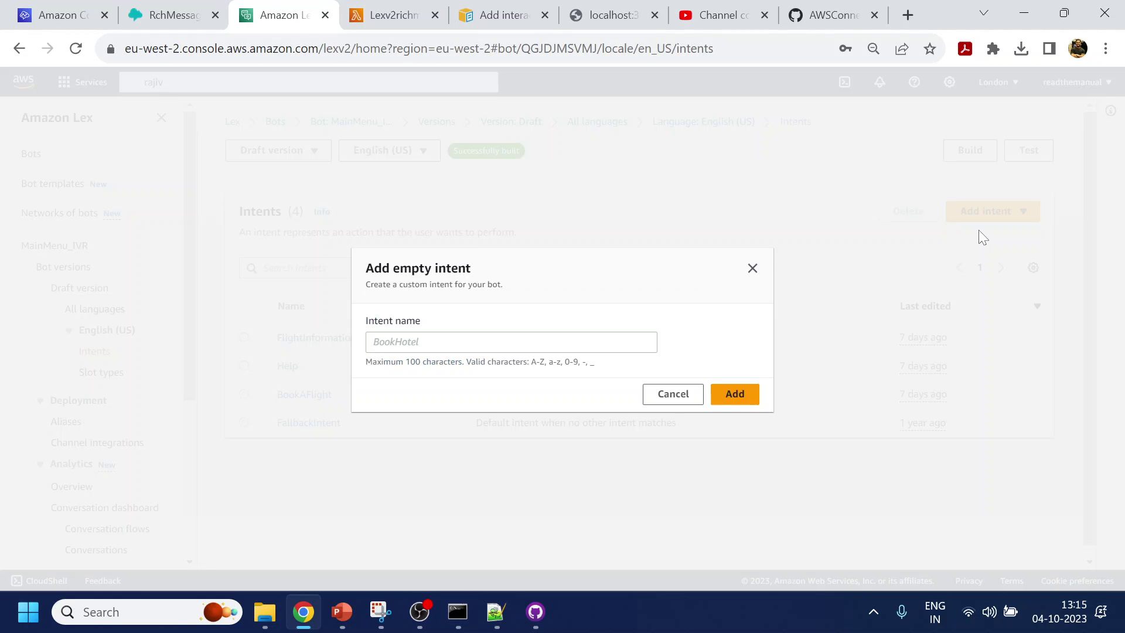
pyautogui.write('Billing')
pyautogui.click(733, 393)
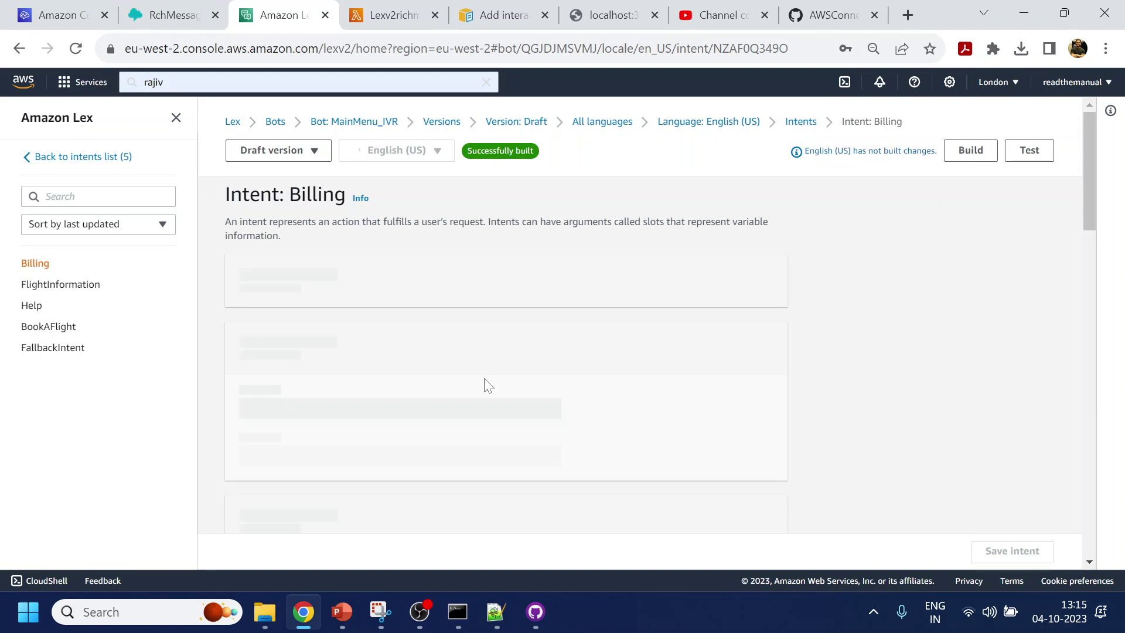
# Add the sample utterance "Billing" to the Billing intent and save the intent.
pyautogui.scroll(-10, 487, 386)
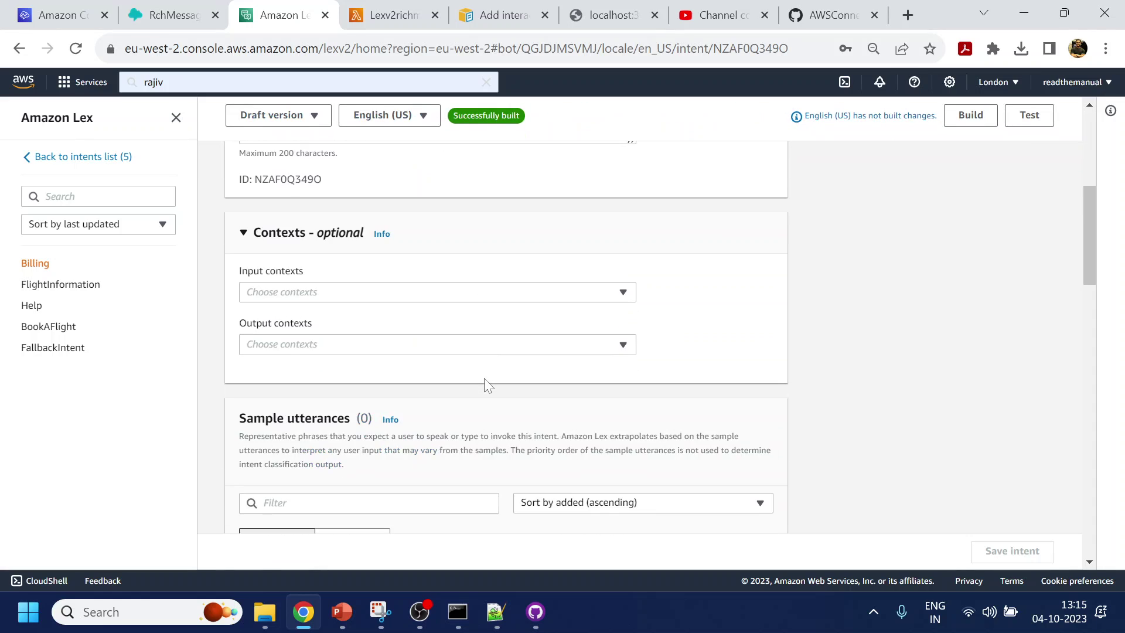
pyautogui.click(352, 451)
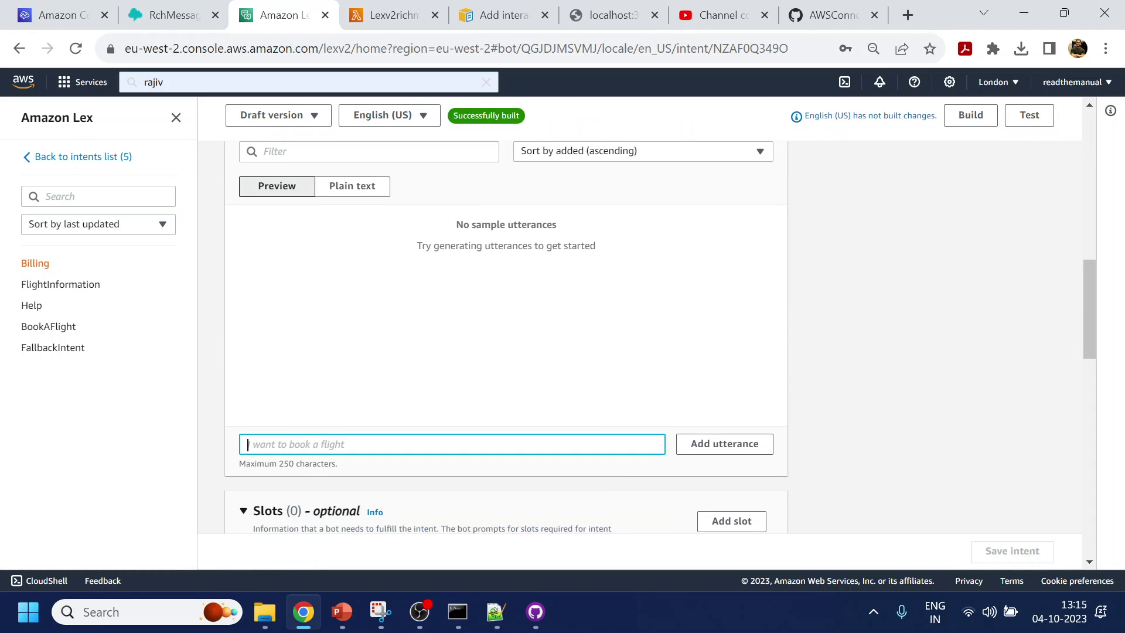
pyautogui.write('Billing')
pyautogui.press('Return')
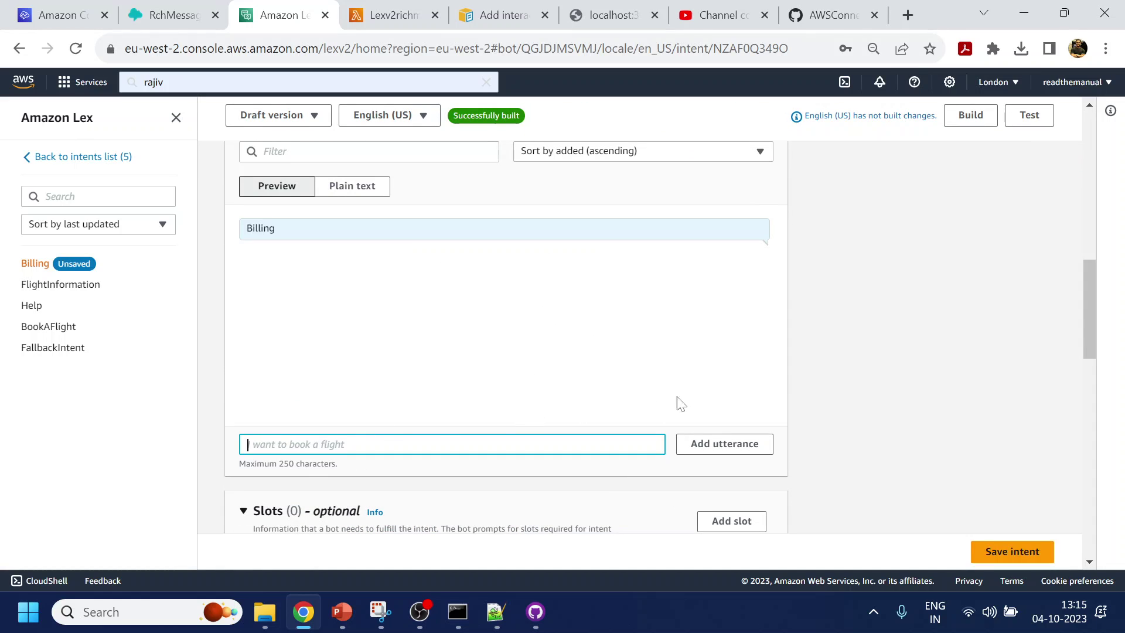
pyautogui.click(1006, 551)
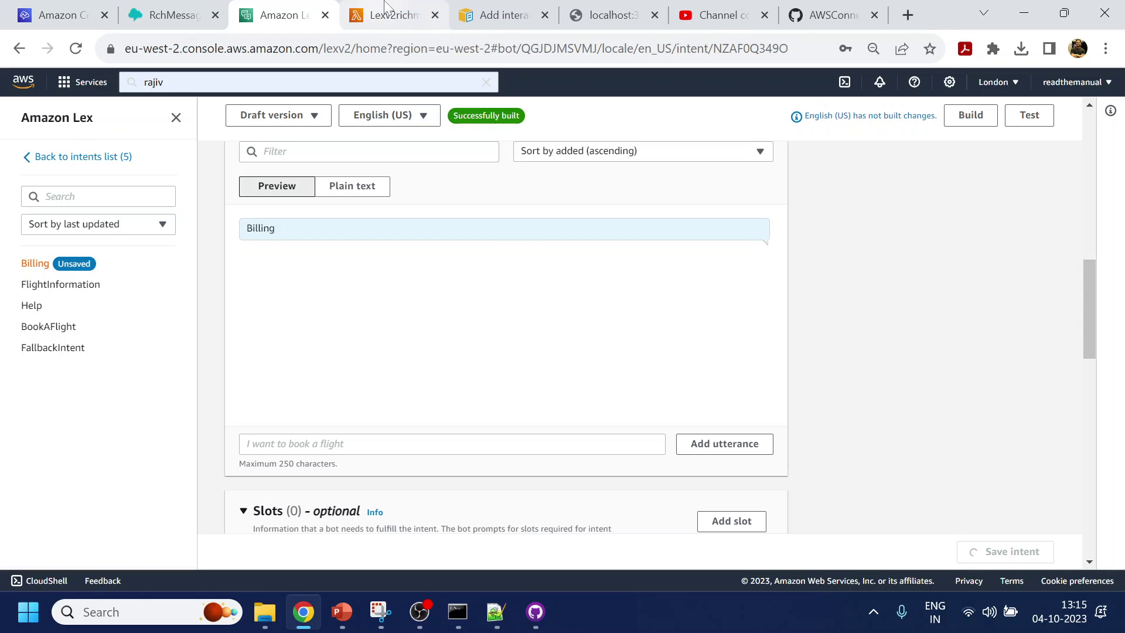
# Copy the Cancellation title from the quick reply template documentation and add an empty Lex intent named Cancellation.
pyautogui.click(495, 16)
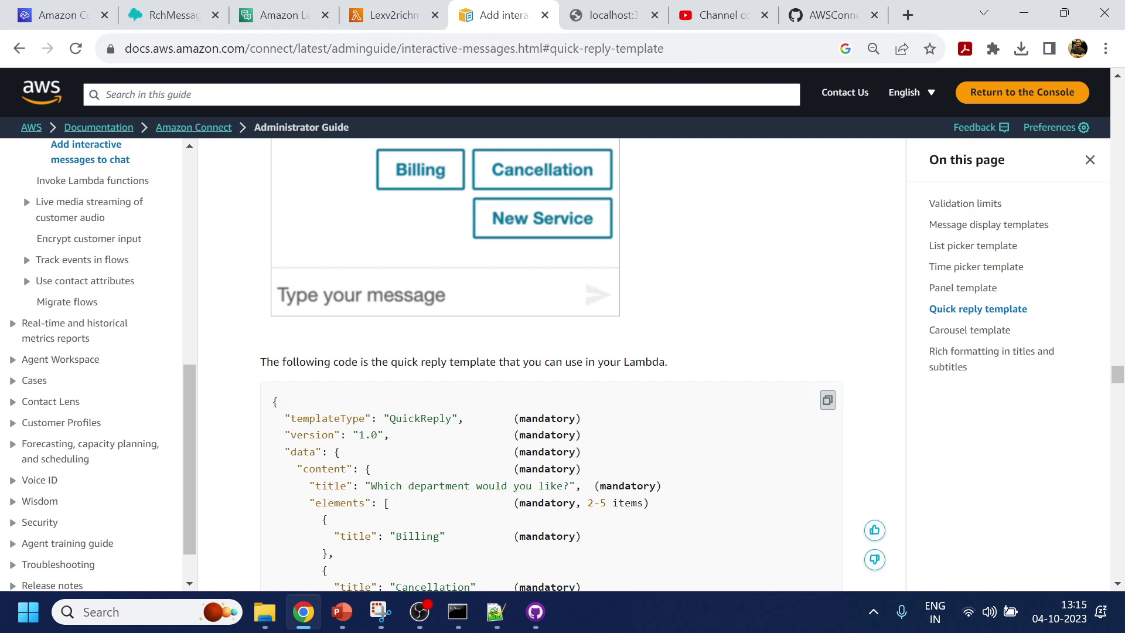
pyautogui.scroll(-3, 441, 479)
pyautogui.doubleClick(433, 412)
pyautogui.hotkey('ctrl', 'c')
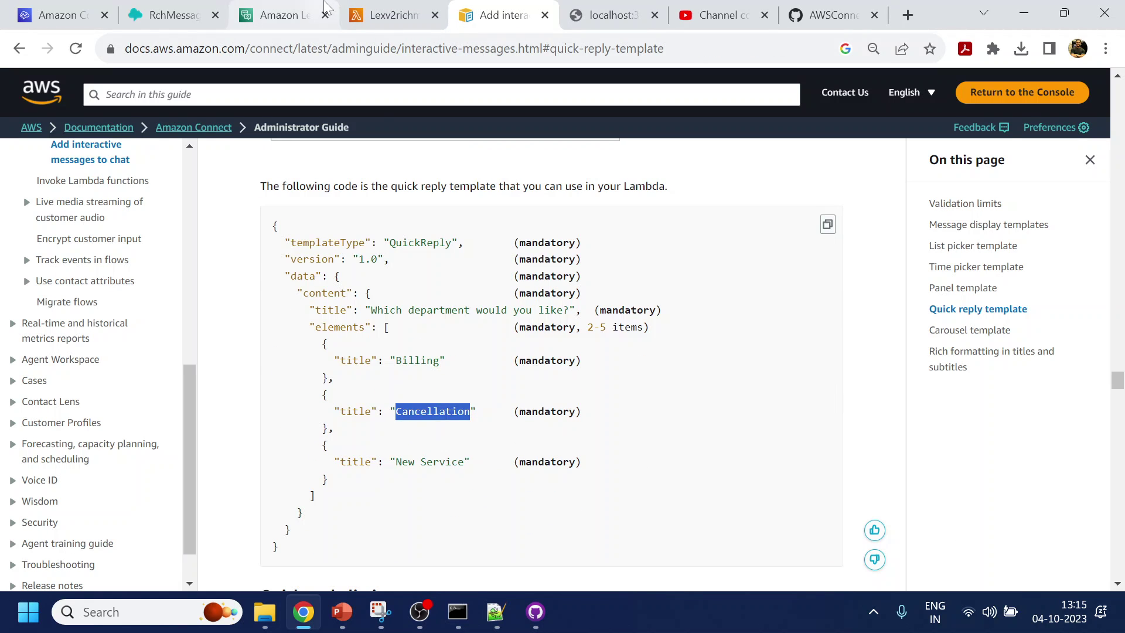
pyautogui.click(291, 7)
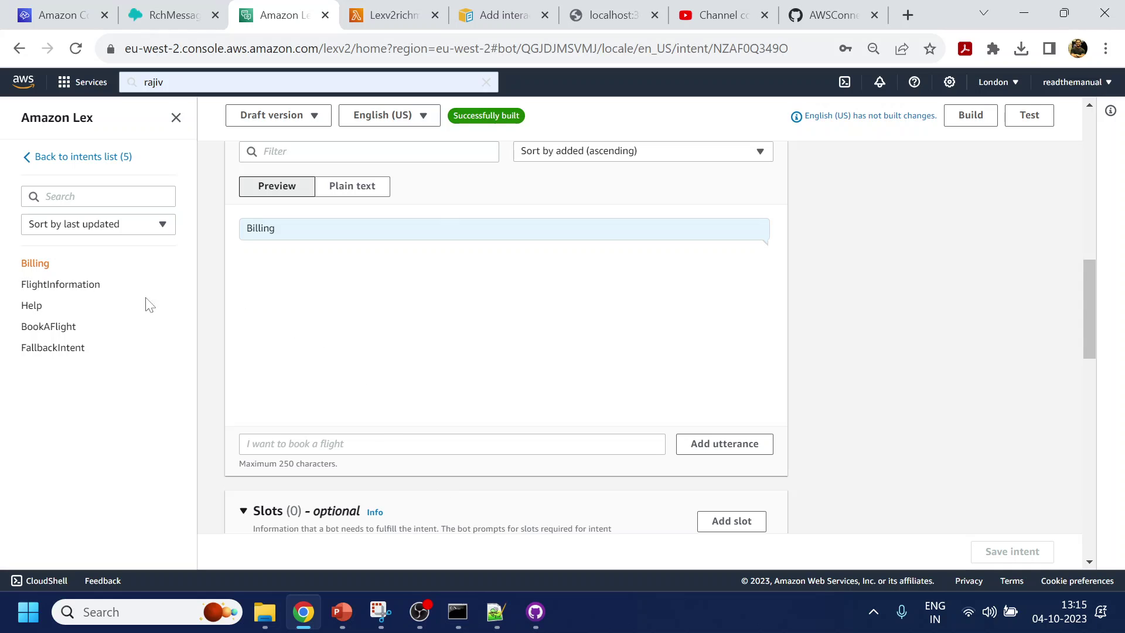
pyautogui.click(105, 158)
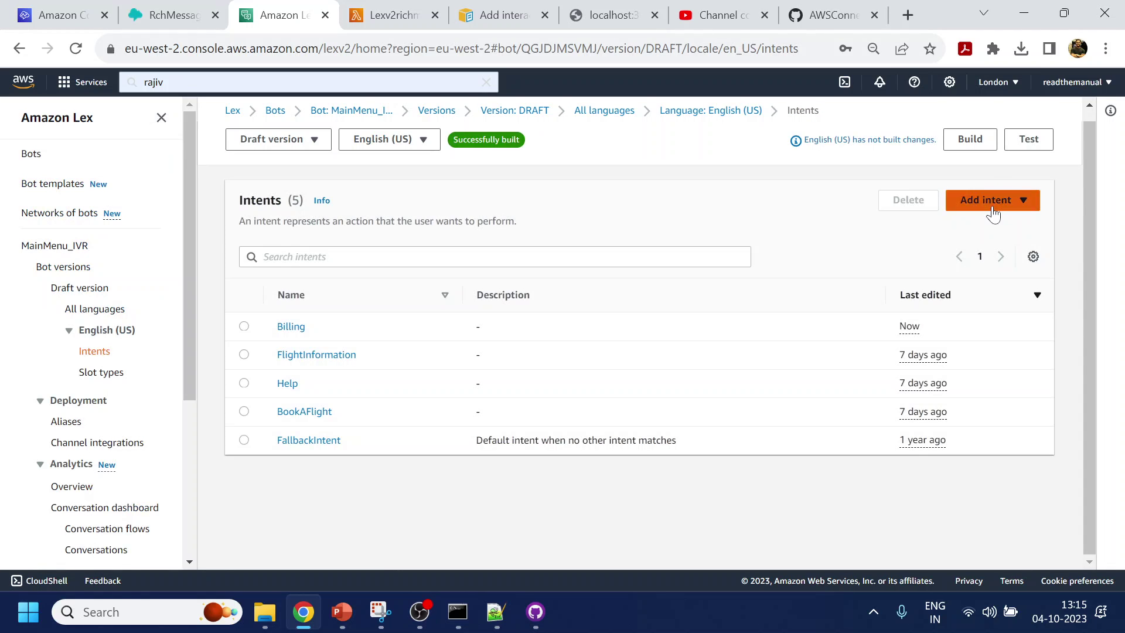
pyautogui.click(992, 202)
pyautogui.click(985, 223)
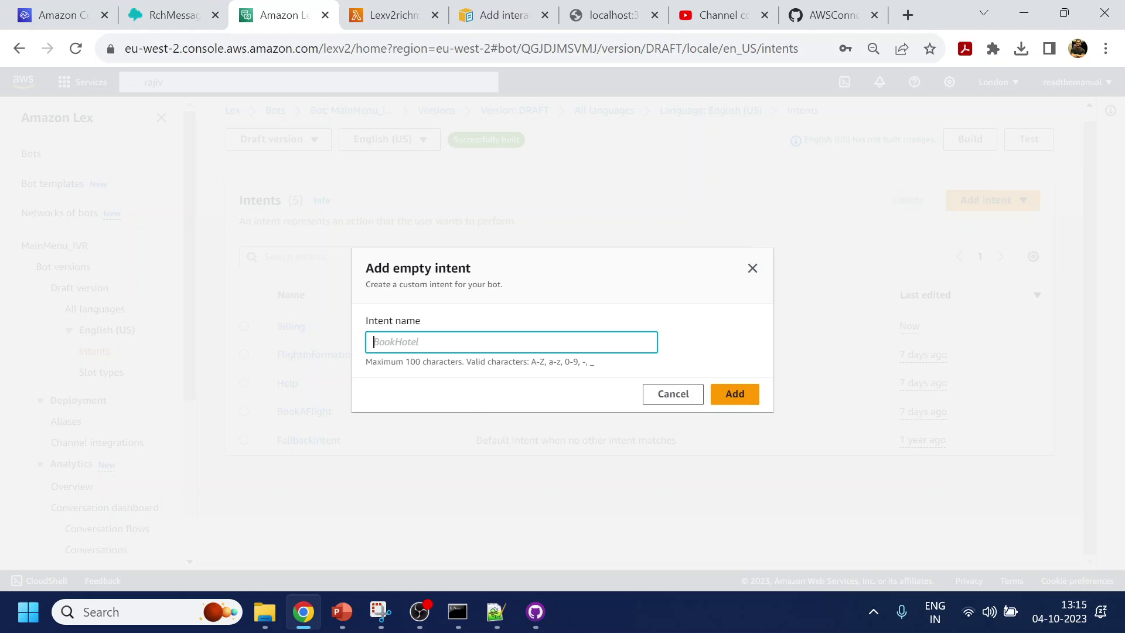
pyautogui.hotkey('ctrl', 'v')
pyautogui.click(745, 393)
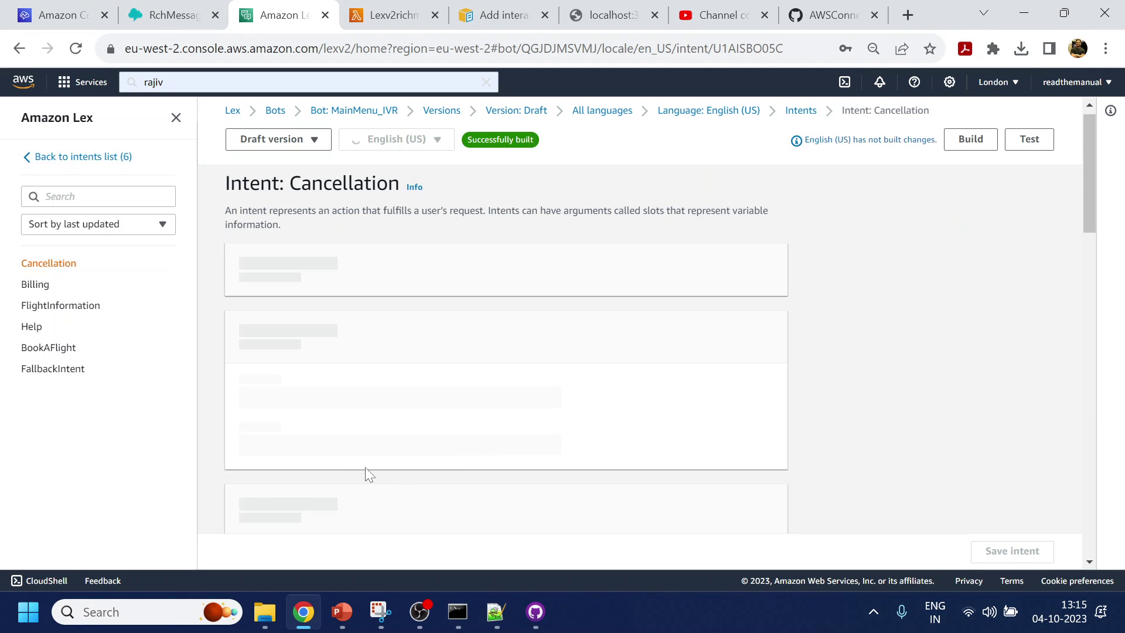
# Add the sample utterance "Cancellation" to the Cancellation intent and save the intent.
pyautogui.scroll(-5, 365, 467)
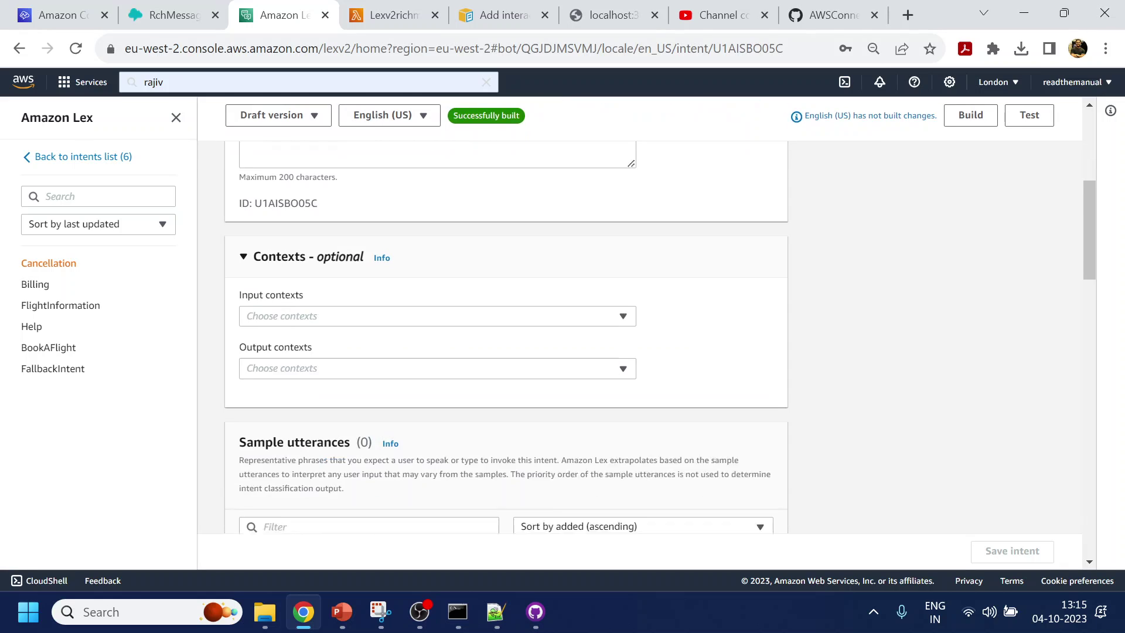
pyautogui.scroll(-9, 346, 370)
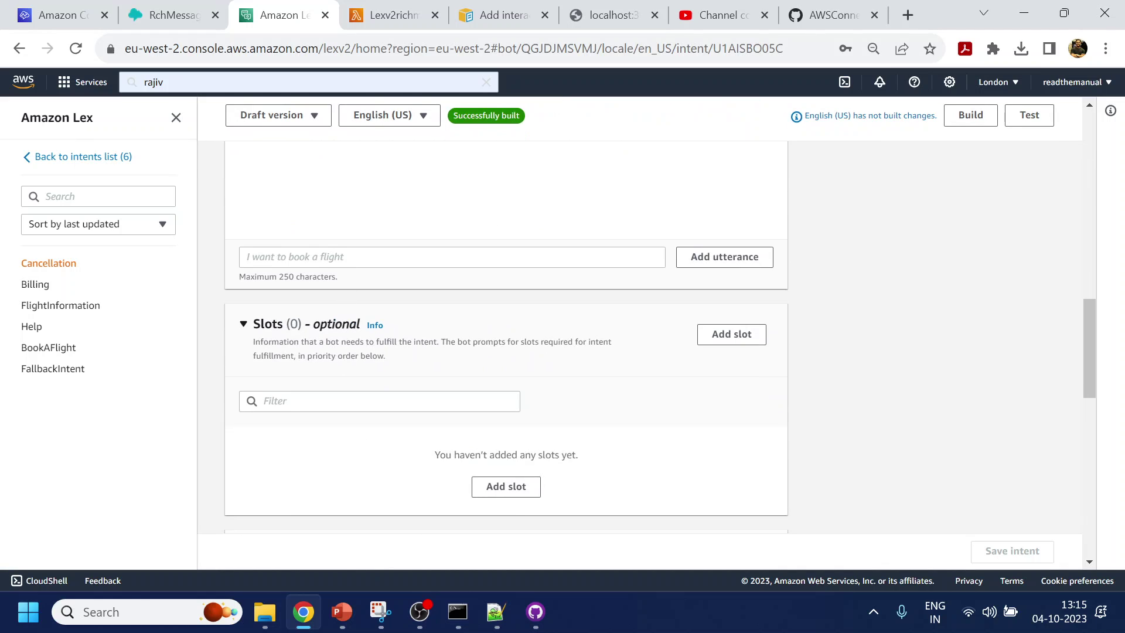
pyautogui.click(536, 257)
pyautogui.write('Cancellation')
pyautogui.press('Return')
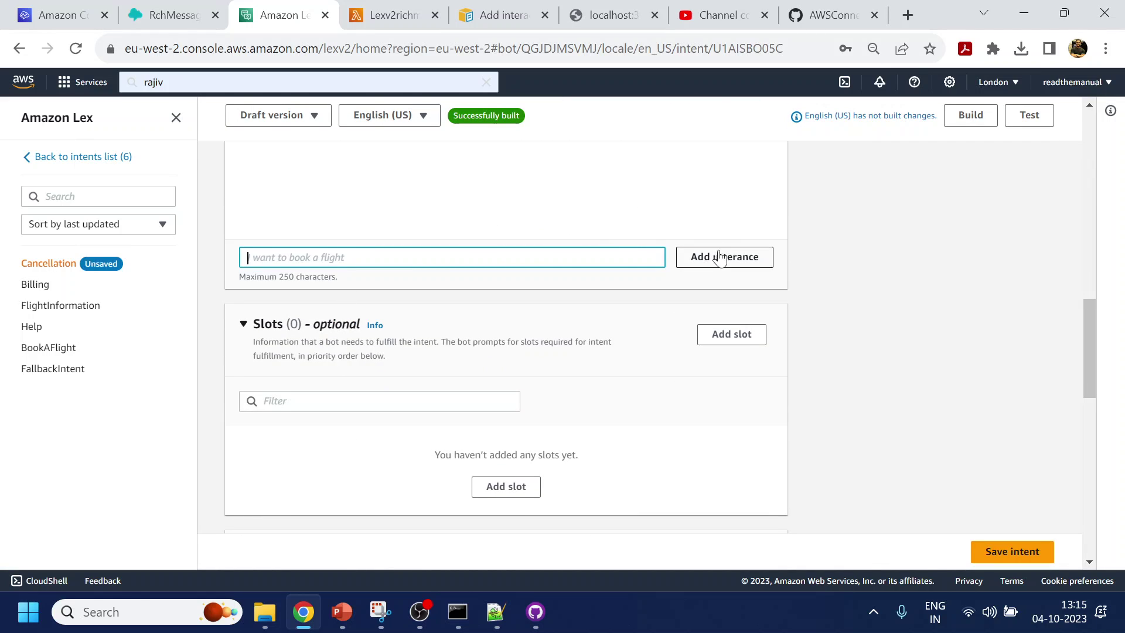
pyautogui.scroll(6, 751, 267)
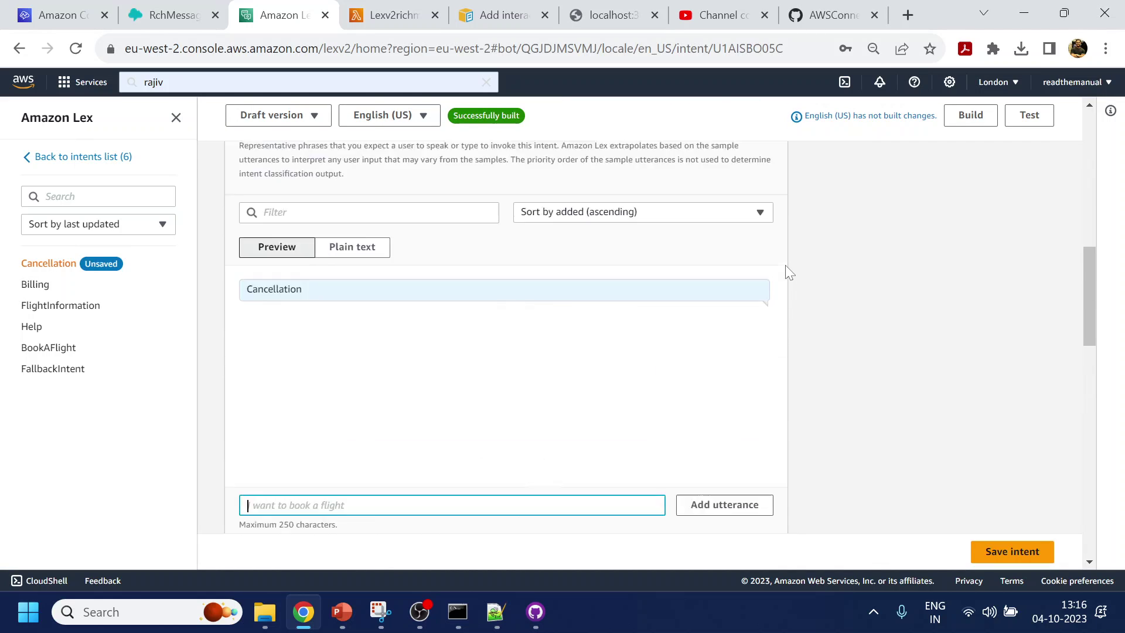
pyautogui.click(999, 554)
# Look up the third button title in the quick reply template and add an empty Lex intent named NewService.
pyautogui.click(503, 14)
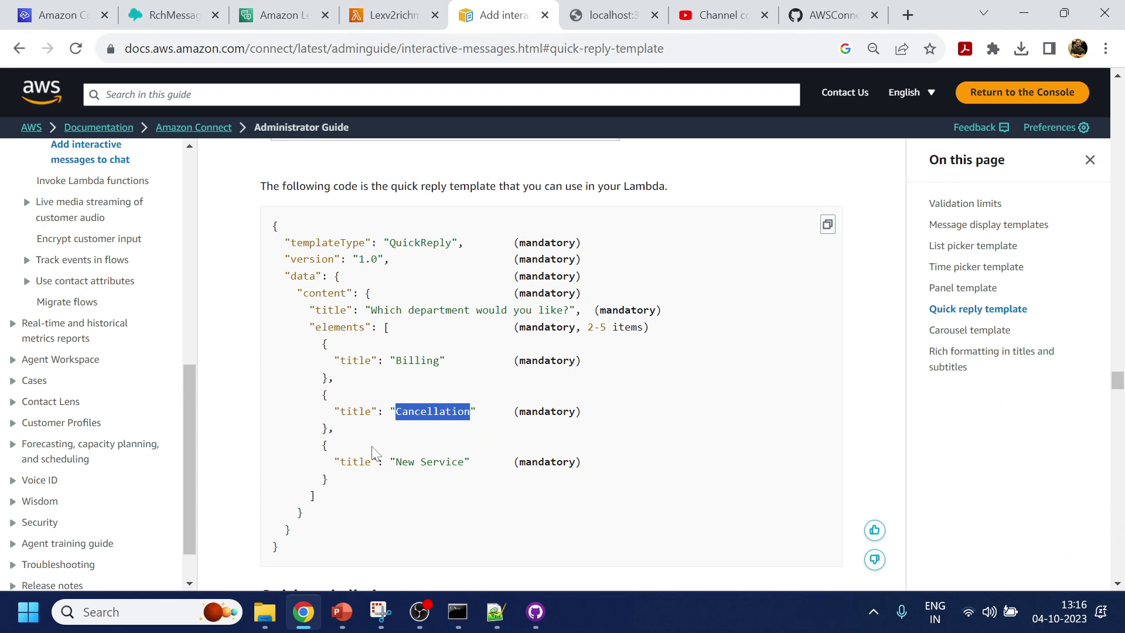
pyautogui.moveTo(396, 462); pyautogui.dragTo(457, 462)
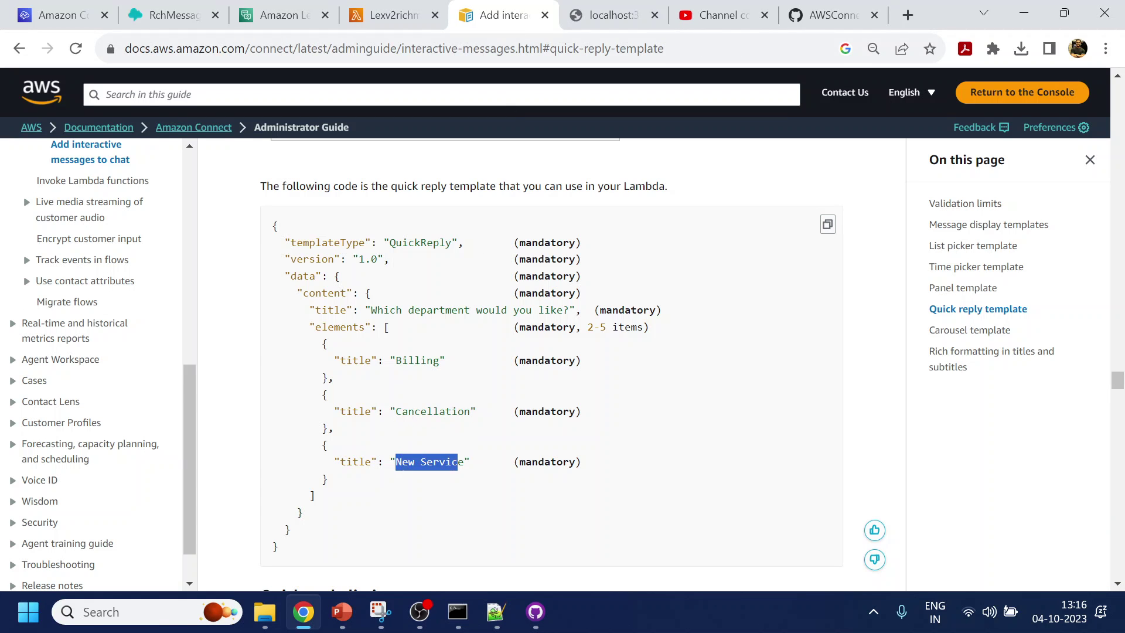
pyautogui.click(389, 14)
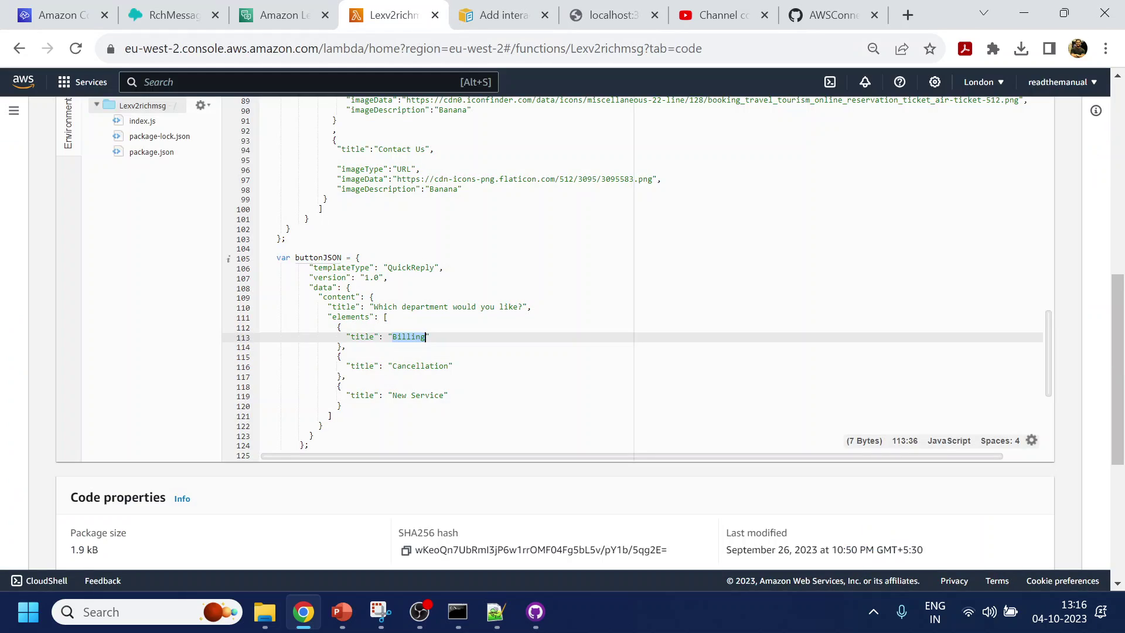
pyautogui.click(281, 14)
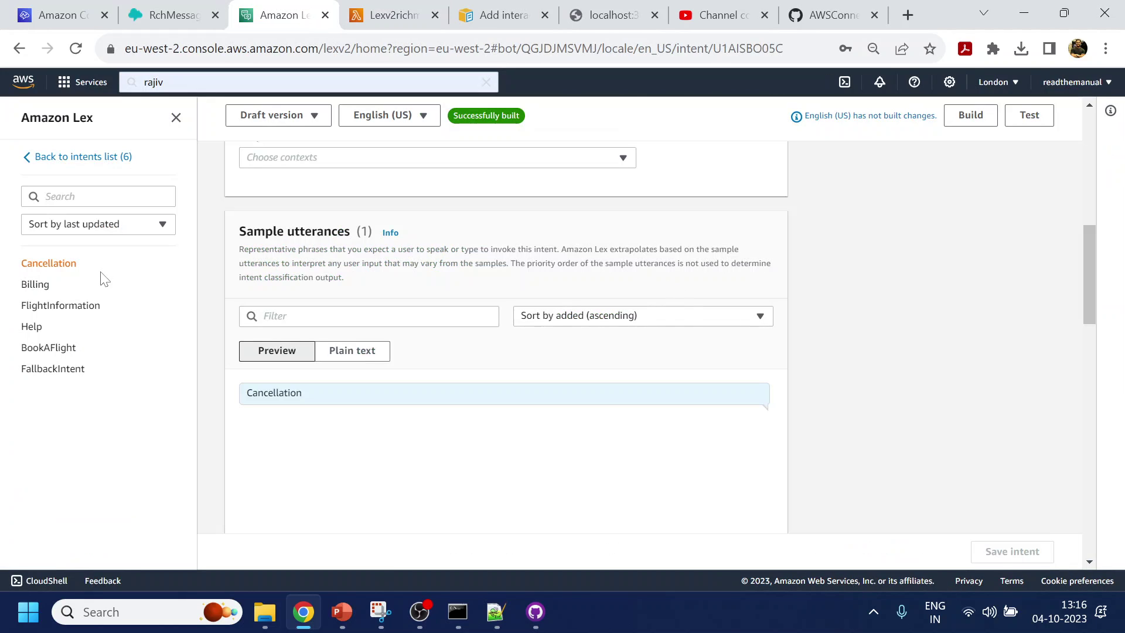
pyautogui.click(106, 157)
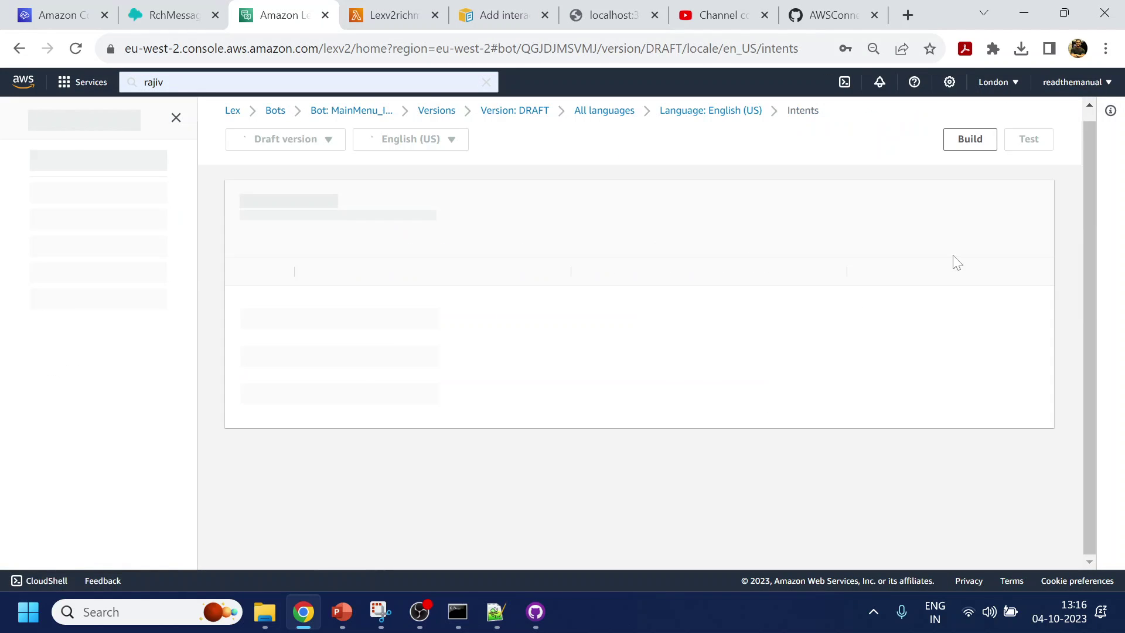
pyautogui.click(974, 205)
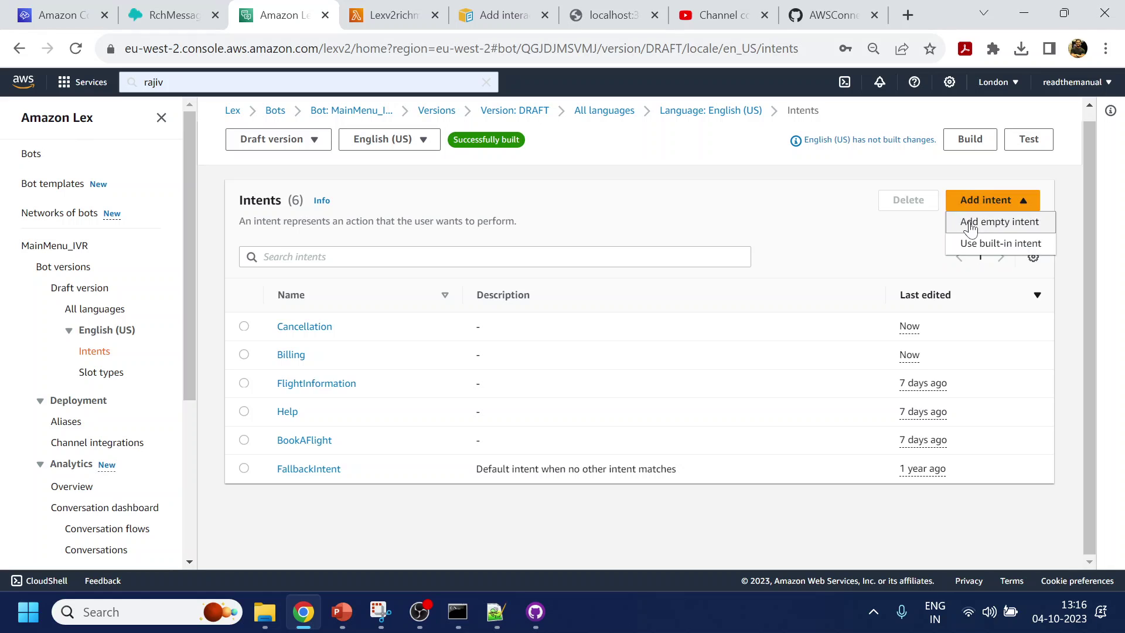
pyautogui.click(970, 223)
pyautogui.write('New Service')
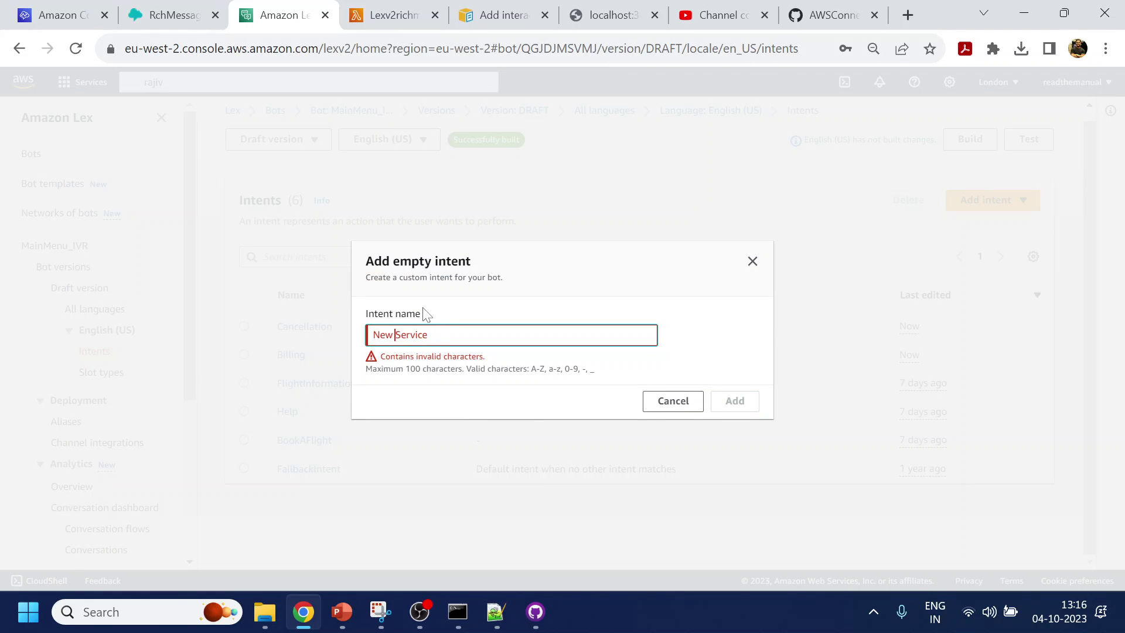
pyautogui.press('BackSpace')
pyautogui.click(733, 402)
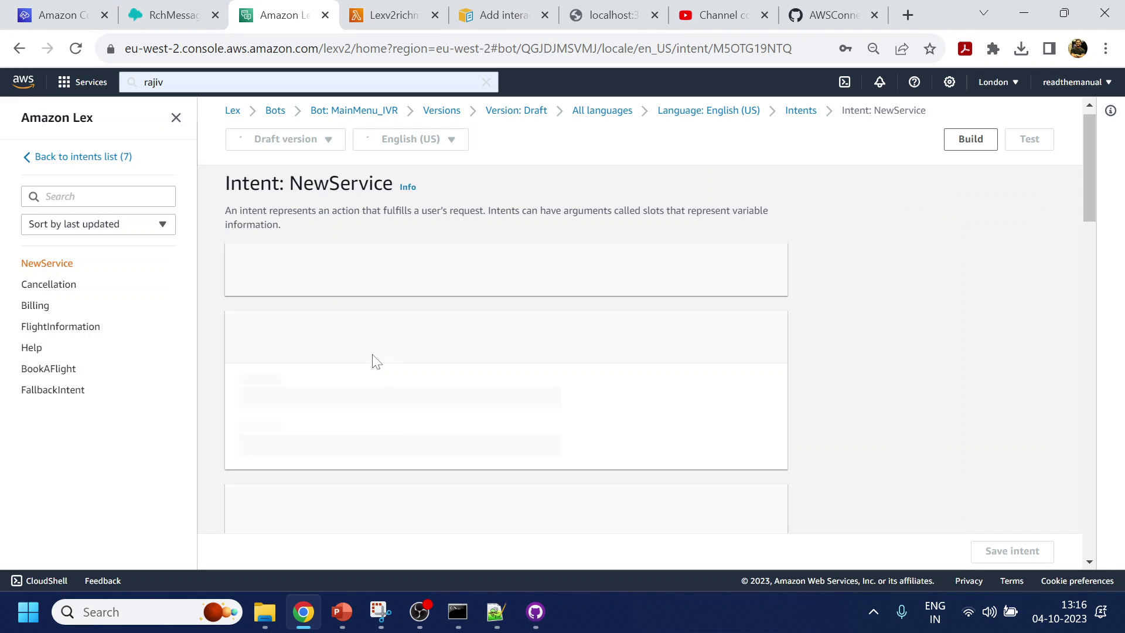
# Save the NewService intent with the sample utterance "New Service" and build the bot's English (US) language.
pyautogui.scroll(-3, 394, 428)
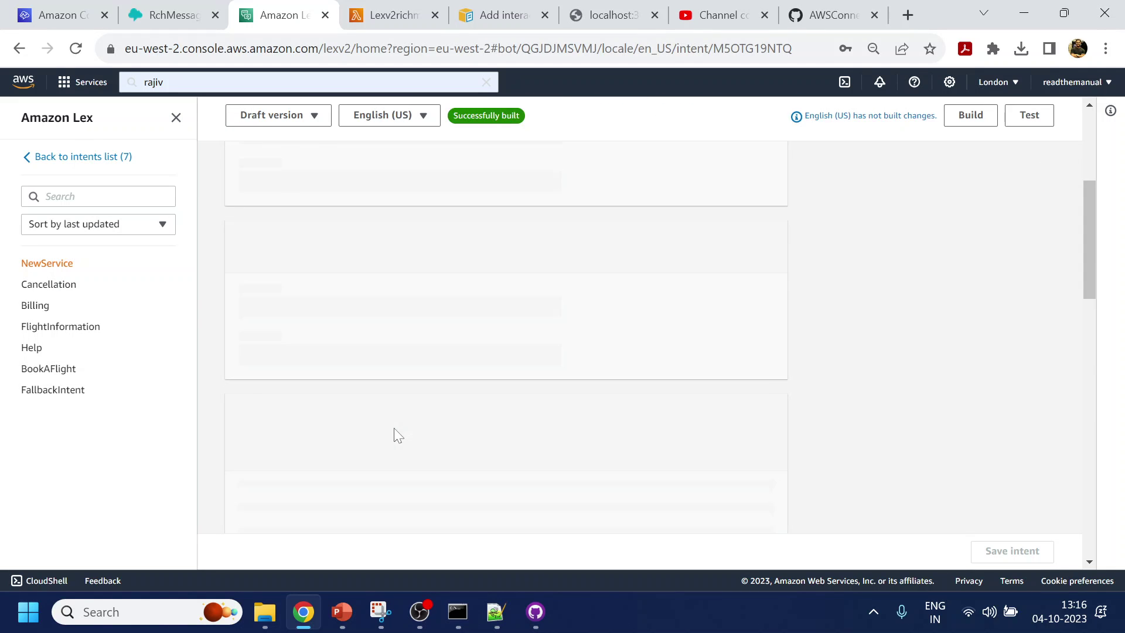
pyautogui.scroll(-5, 397, 434)
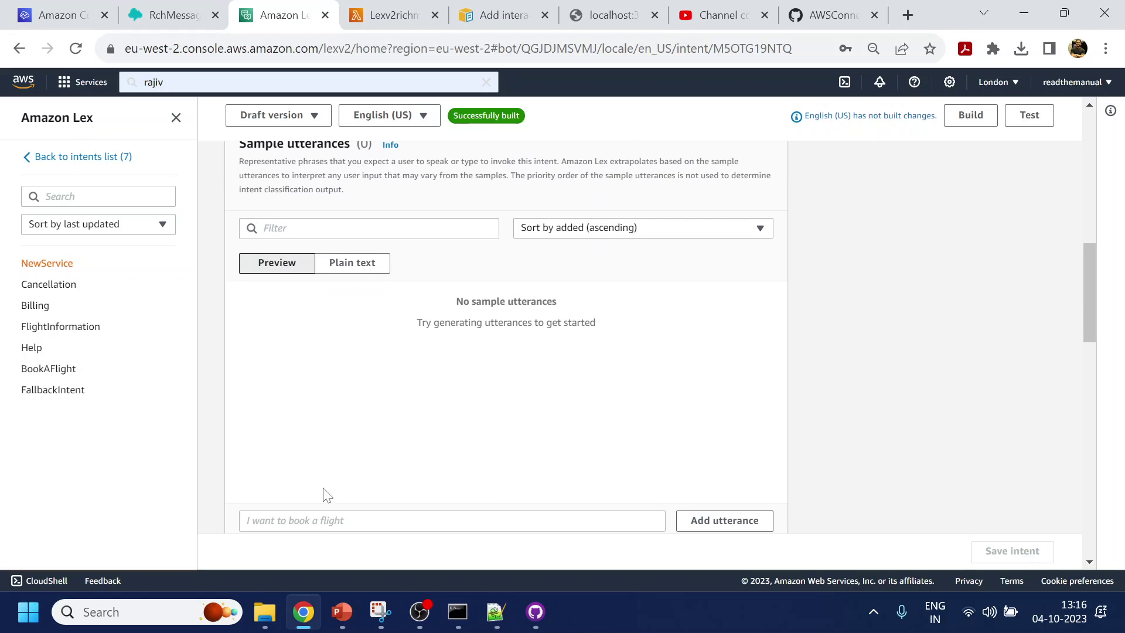
pyautogui.click(332, 521)
pyautogui.write('New Service')
pyautogui.press('Return')
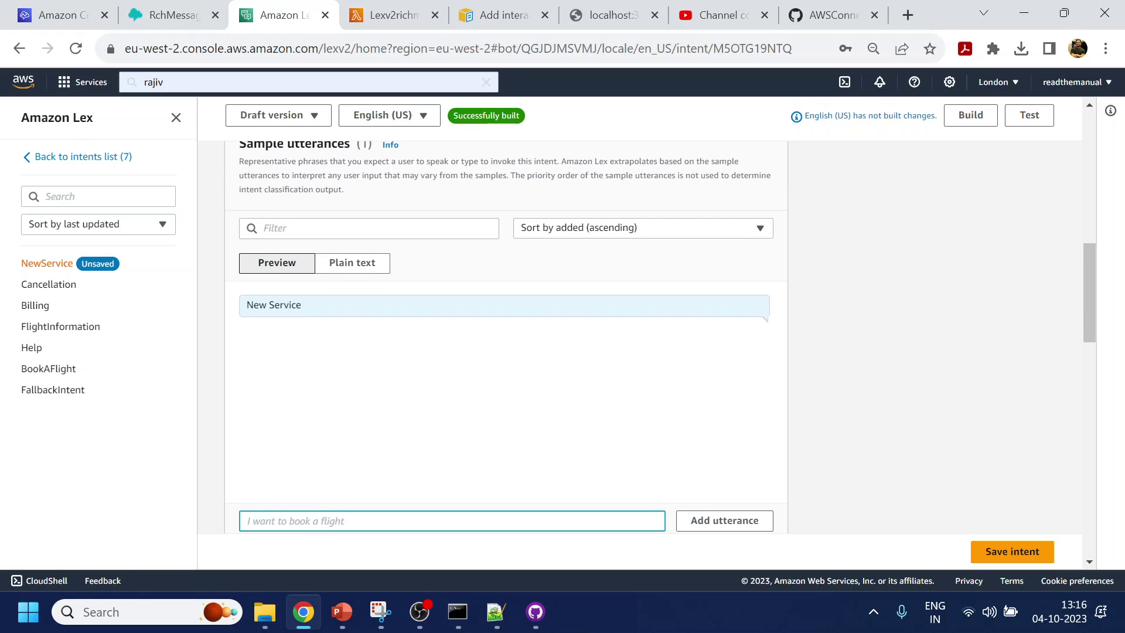
pyautogui.click(999, 551)
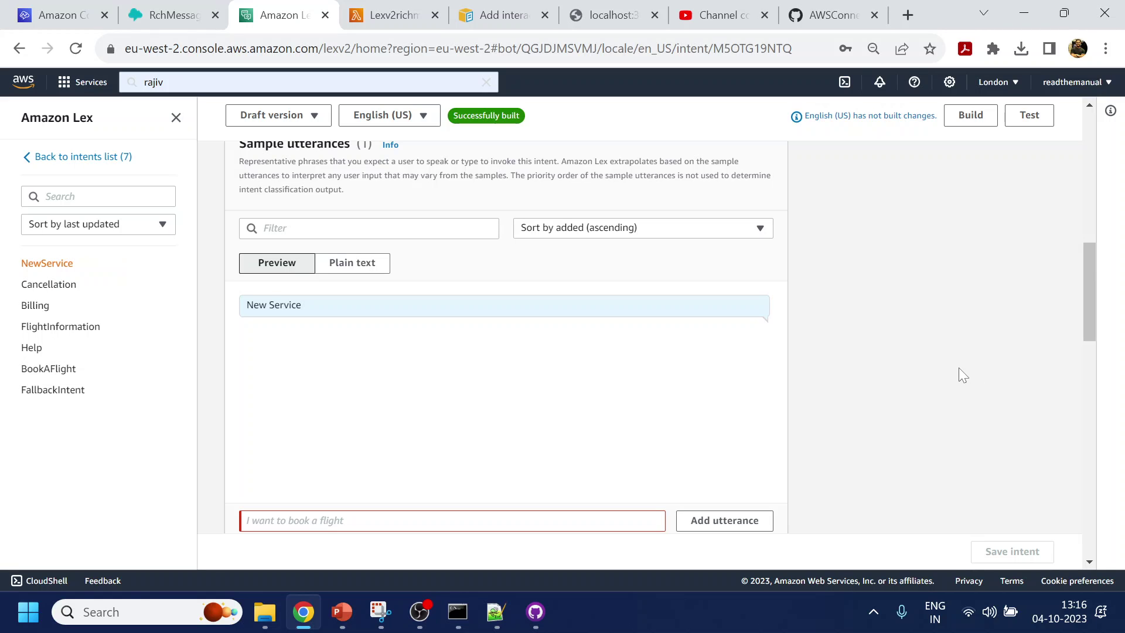
pyautogui.click(971, 115)
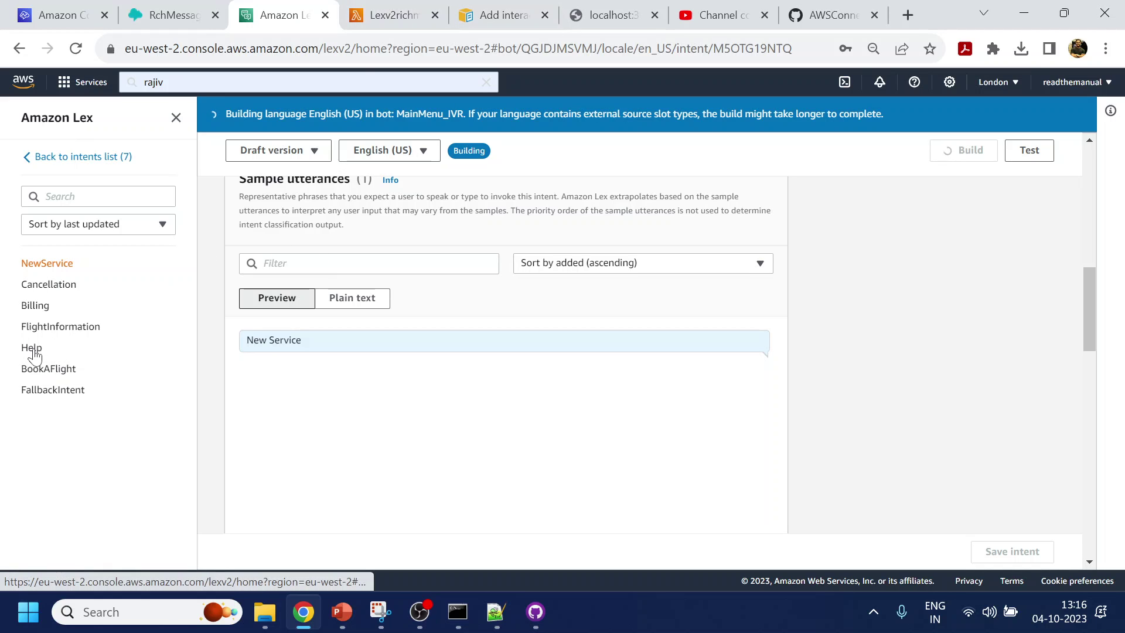
# Check the prompt text of the Get customer input block in the RchMessage flow and open the Help intent in Amazon Lex.
pyautogui.click(170, 15)
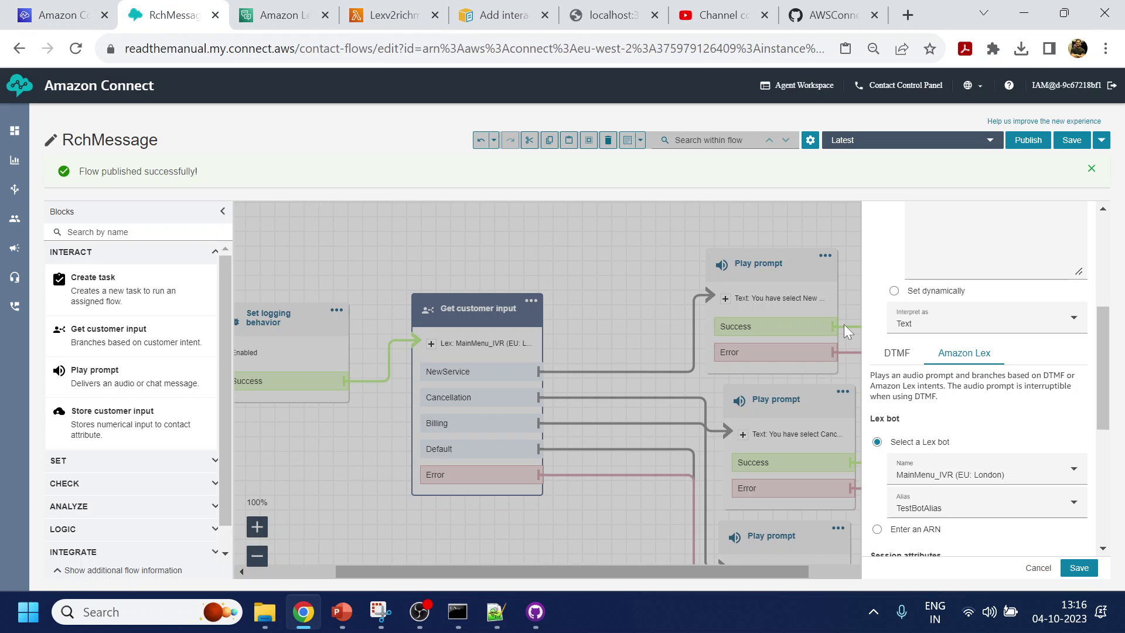
pyautogui.scroll(-1, 953, 471)
pyautogui.scroll(3, 950, 470)
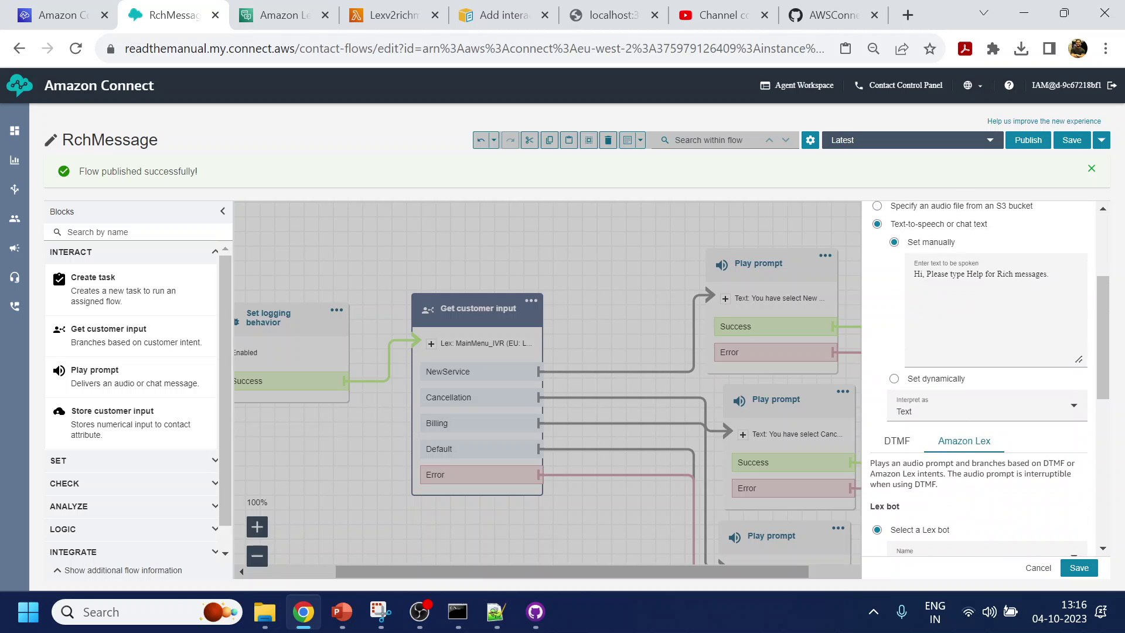
pyautogui.click(293, 13)
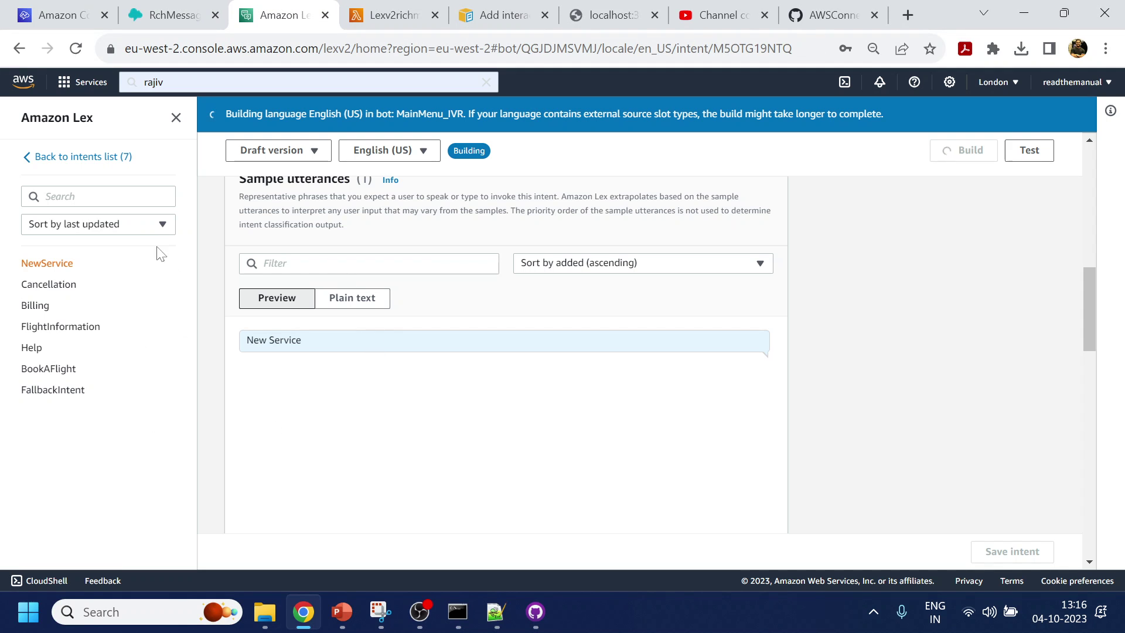
pyautogui.click(33, 350)
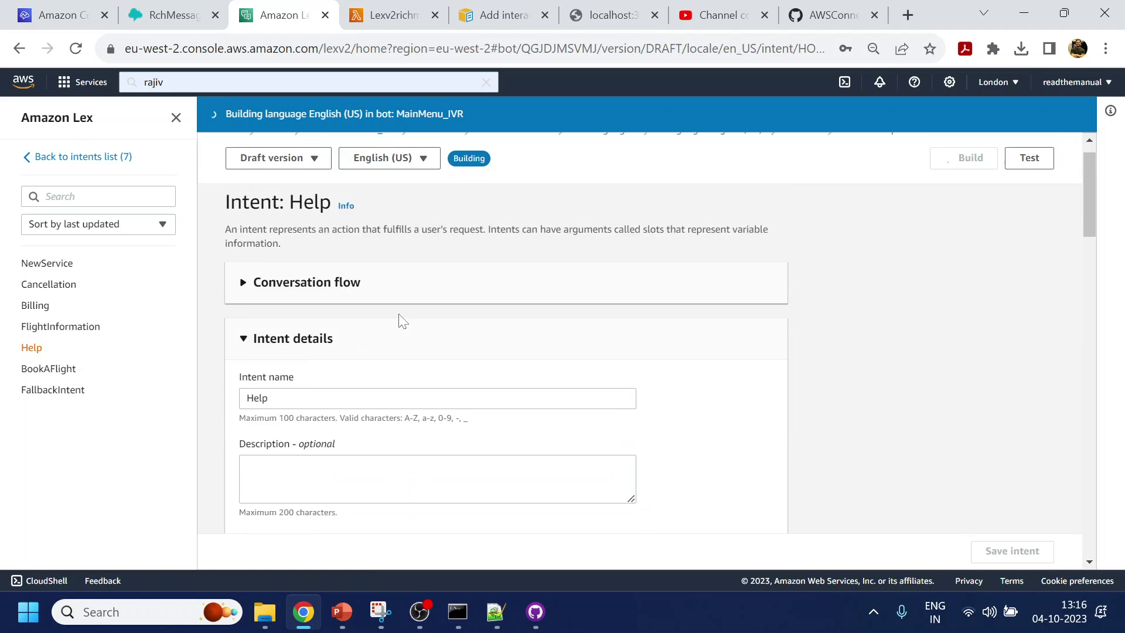
# Check the Help intent's code hook setting for using a Lambda function for initialization and validation.
pyautogui.doubleClick(310, 230)
pyautogui.hotkey('ctrl', 'c')
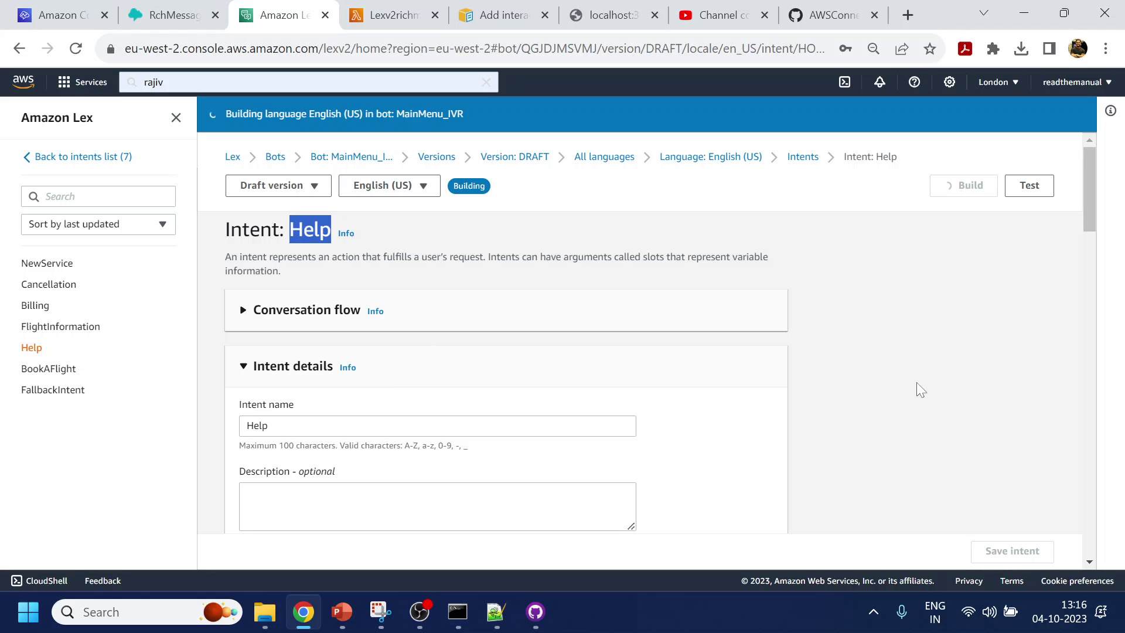
pyautogui.scroll(-15, 808, 471)
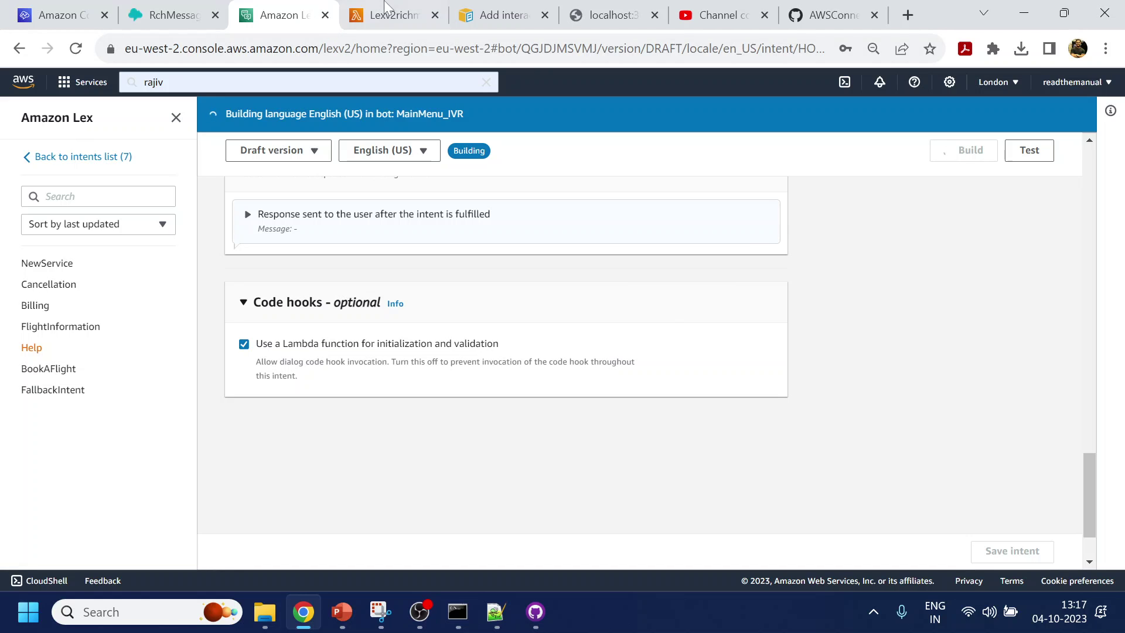
pyautogui.click(388, 8)
pyautogui.click(282, 15)
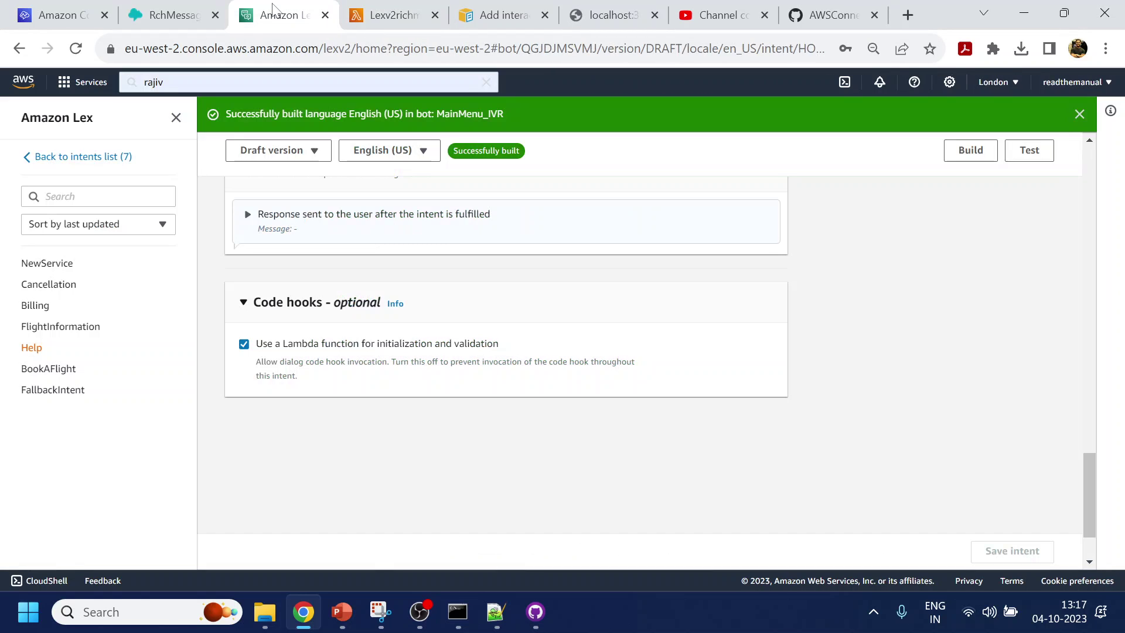
# Check in the draft version's test settings which Lambda function source the bot uses.
pyautogui.click(1029, 154)
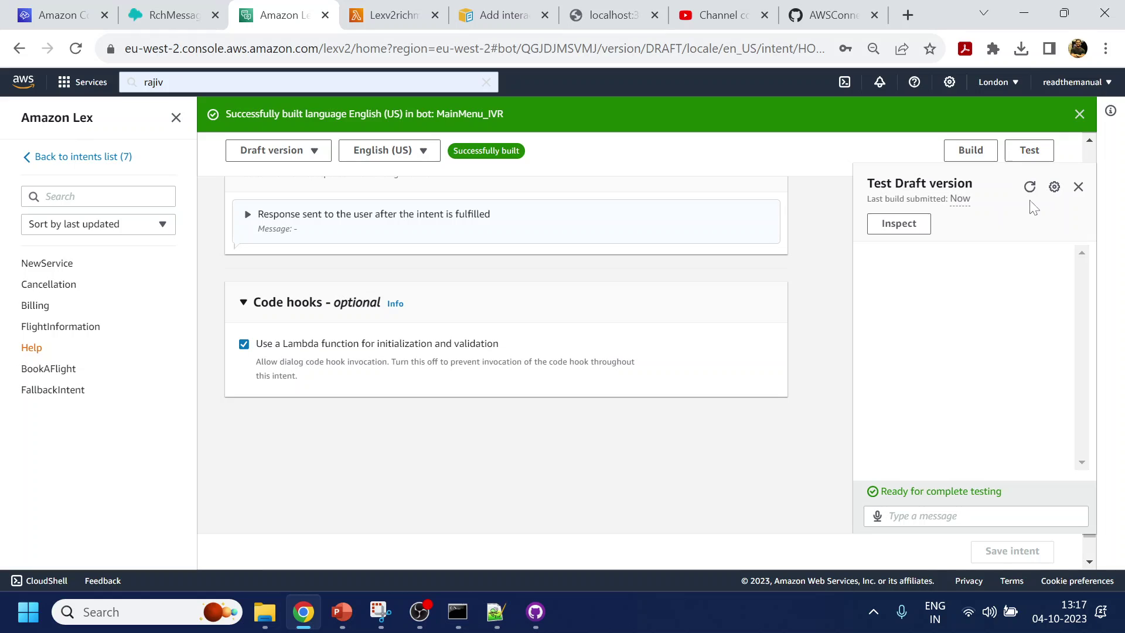
pyautogui.click(1054, 187)
pyautogui.click(721, 319)
pyautogui.click(595, 349)
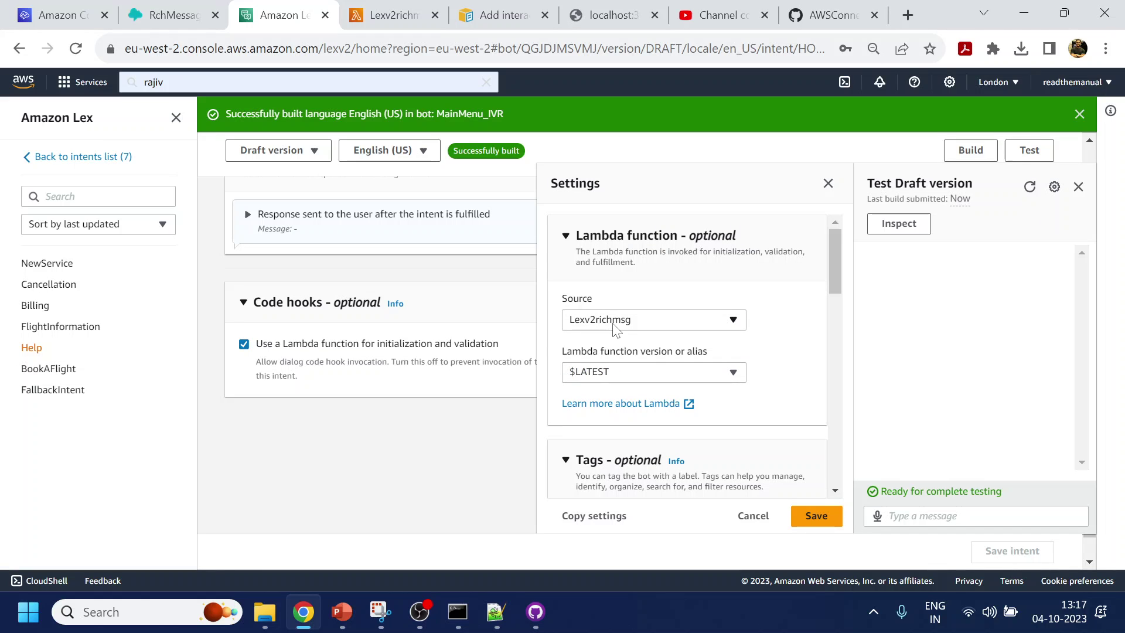
# Review the buttonJSON template and the Help intent branch in the index.js code of the Lexv2richmsg Lambda function.
pyautogui.click(387, 14)
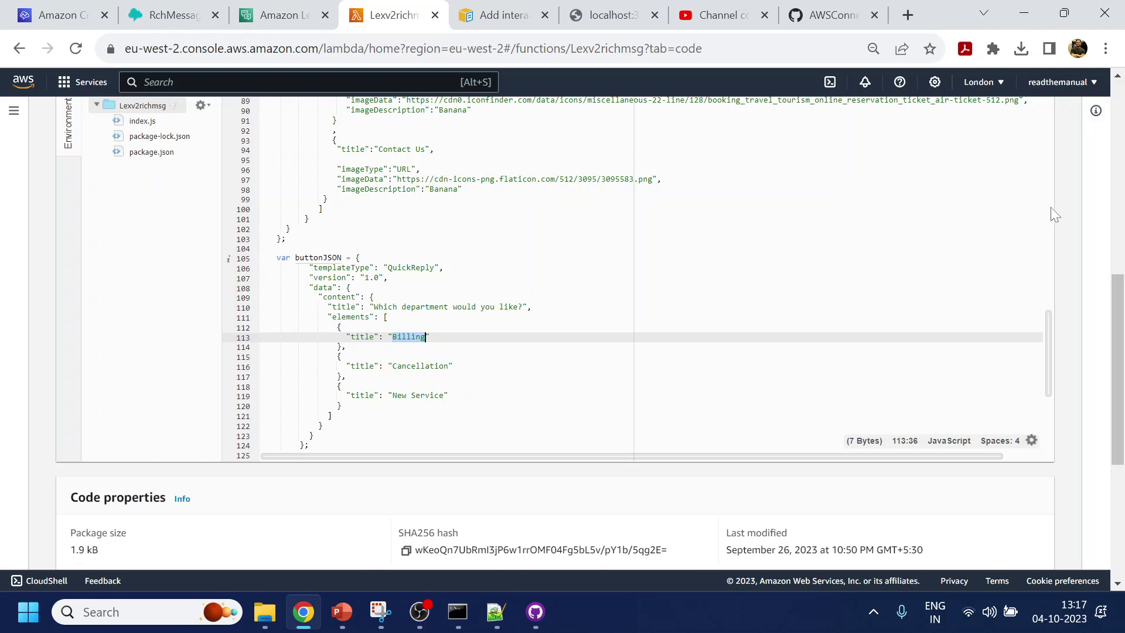
pyautogui.scroll(5, 1055, 211)
pyautogui.scroll(-5, 422, 324)
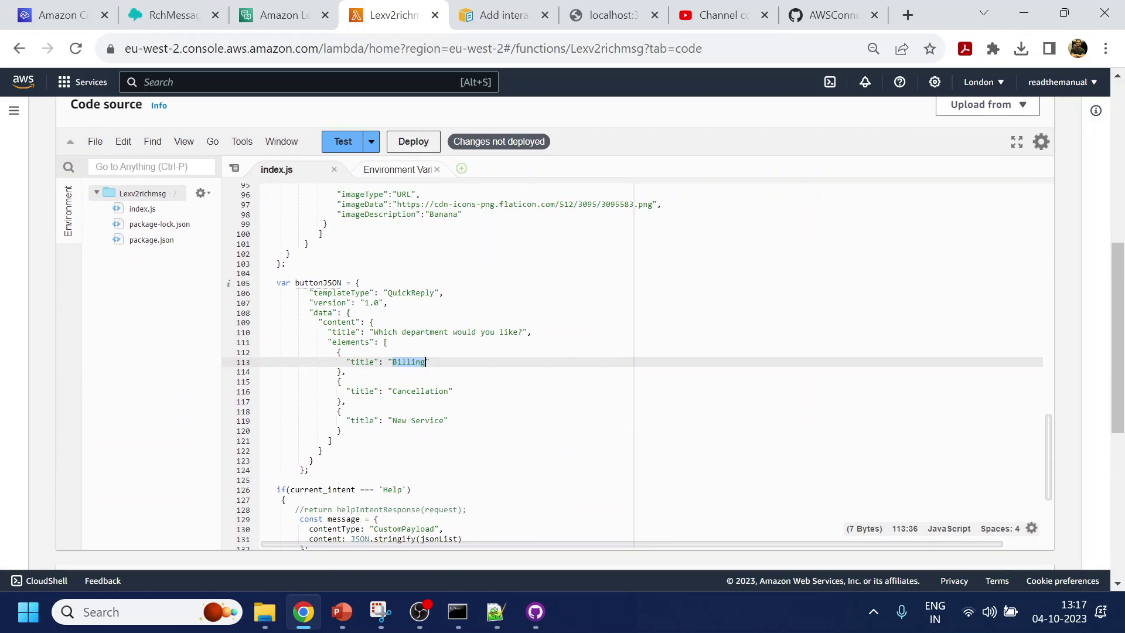
pyautogui.scroll(2, 422, 324)
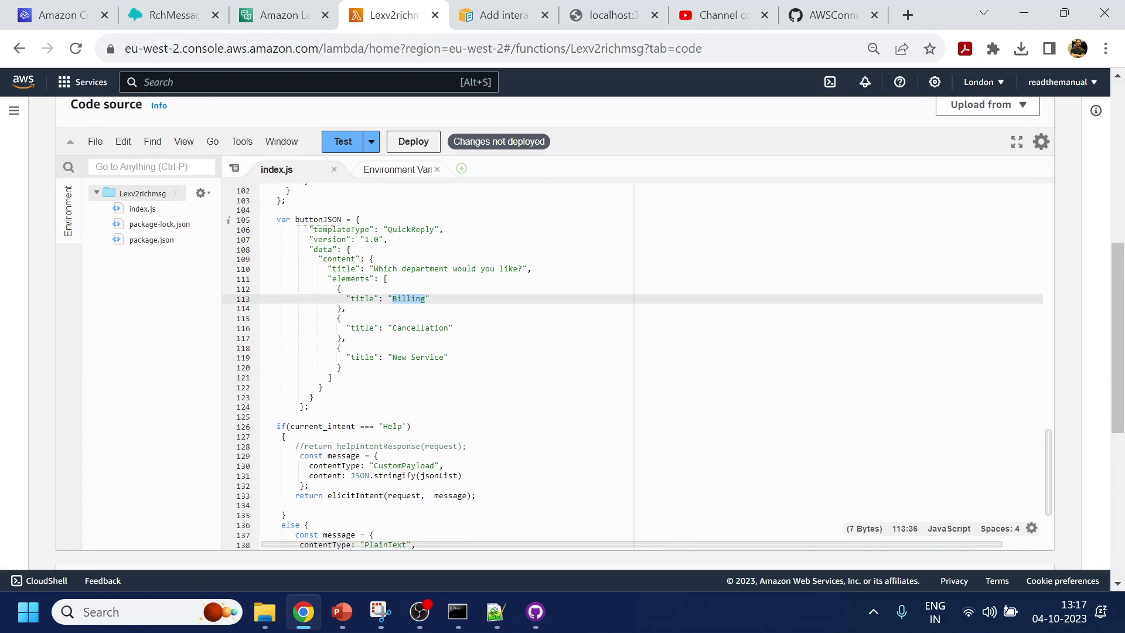
pyautogui.scroll(-2, 422, 324)
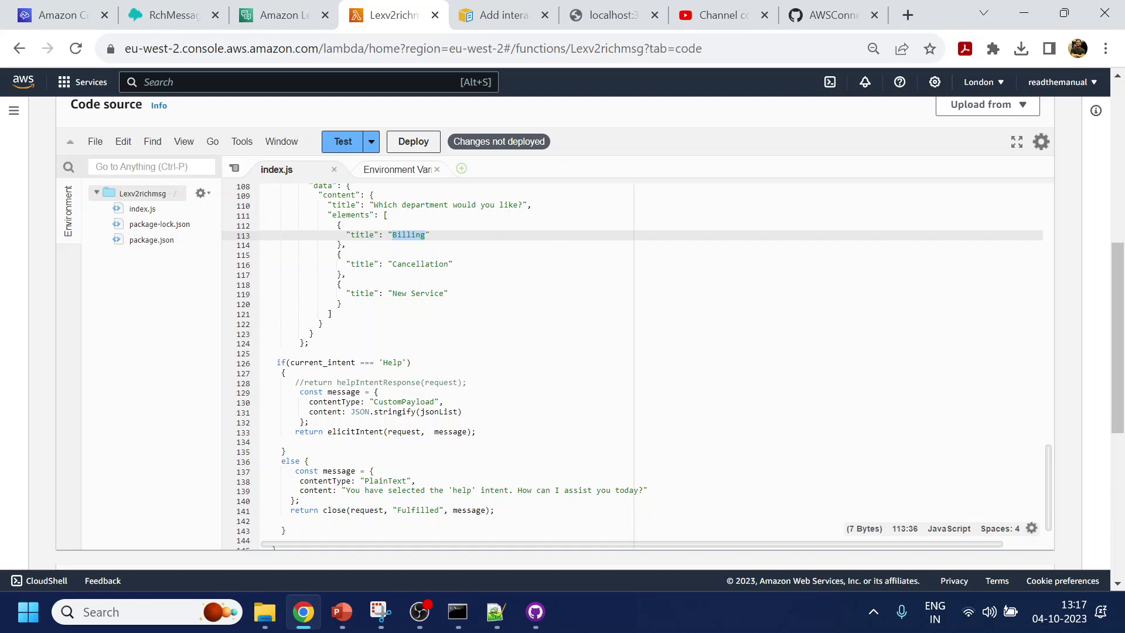
pyautogui.scroll(4, 632, 367)
pyautogui.scroll(-2, 632, 366)
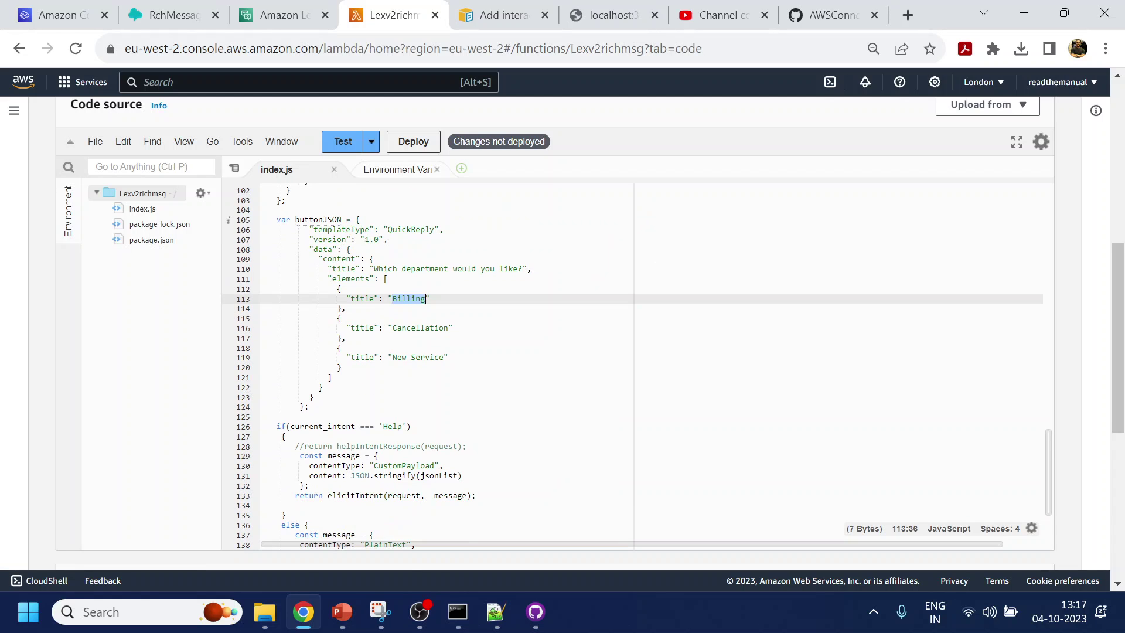
pyautogui.doubleClick(440, 476)
pyautogui.hotkey('ctrl', 'v')
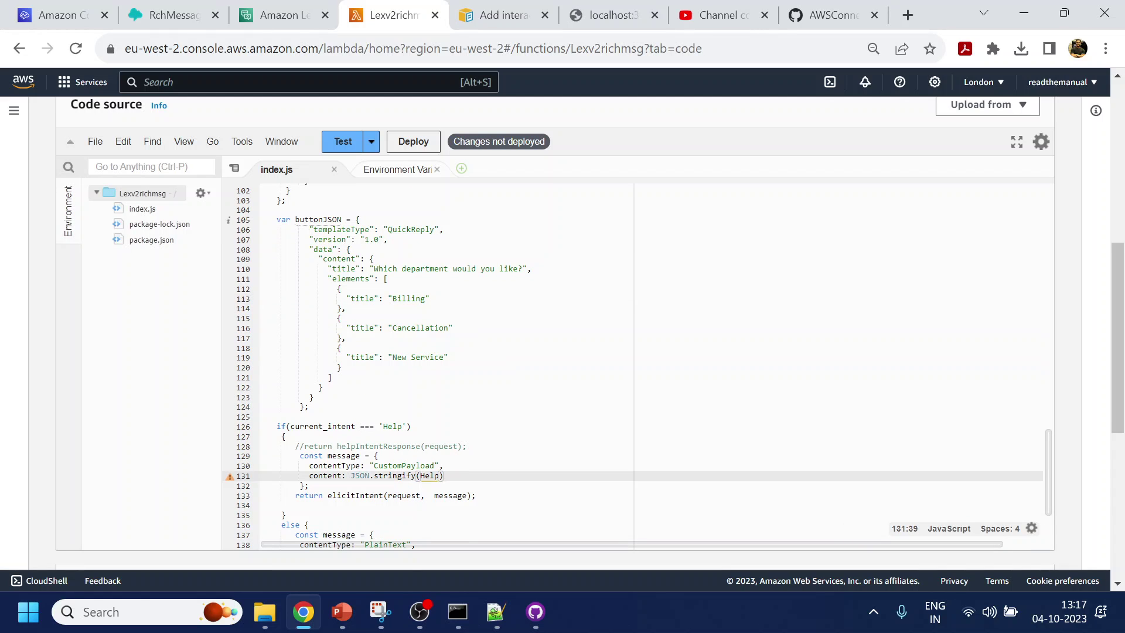
pyautogui.hotkey('ctrl', 'z')
# Replace jsonList with buttonJSON in the Help branch's JSON.stringify call and deploy the Lexv2richmsg function.
pyautogui.doubleClick(319, 220)
pyautogui.hotkey('ctrl', 'c')
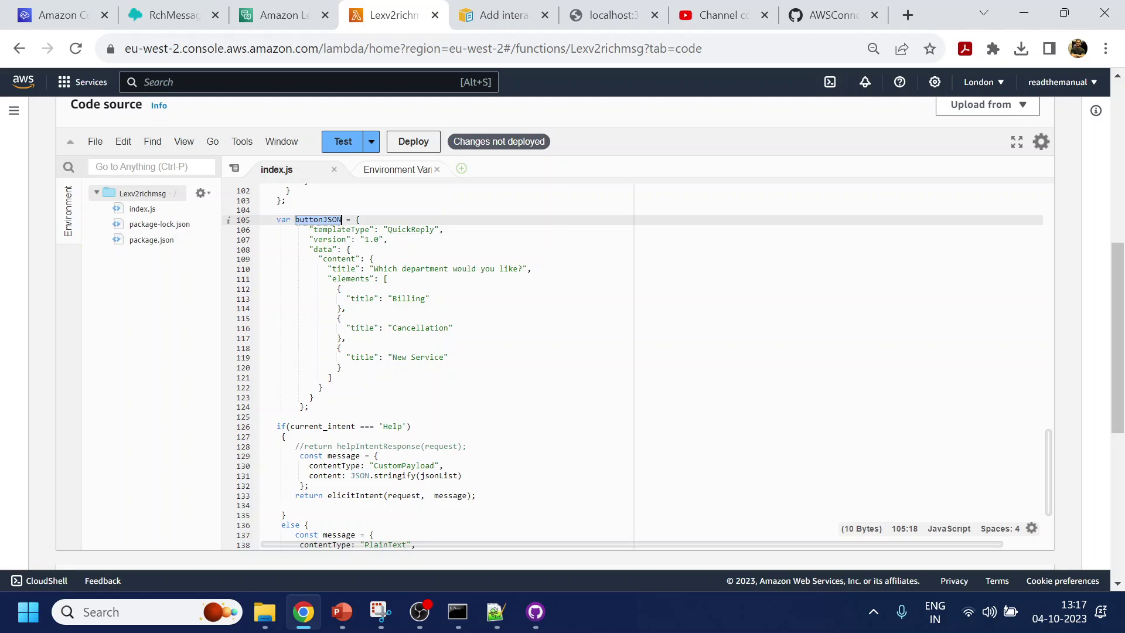
pyautogui.doubleClick(439, 475)
pyautogui.hotkey('ctrl', 'v')
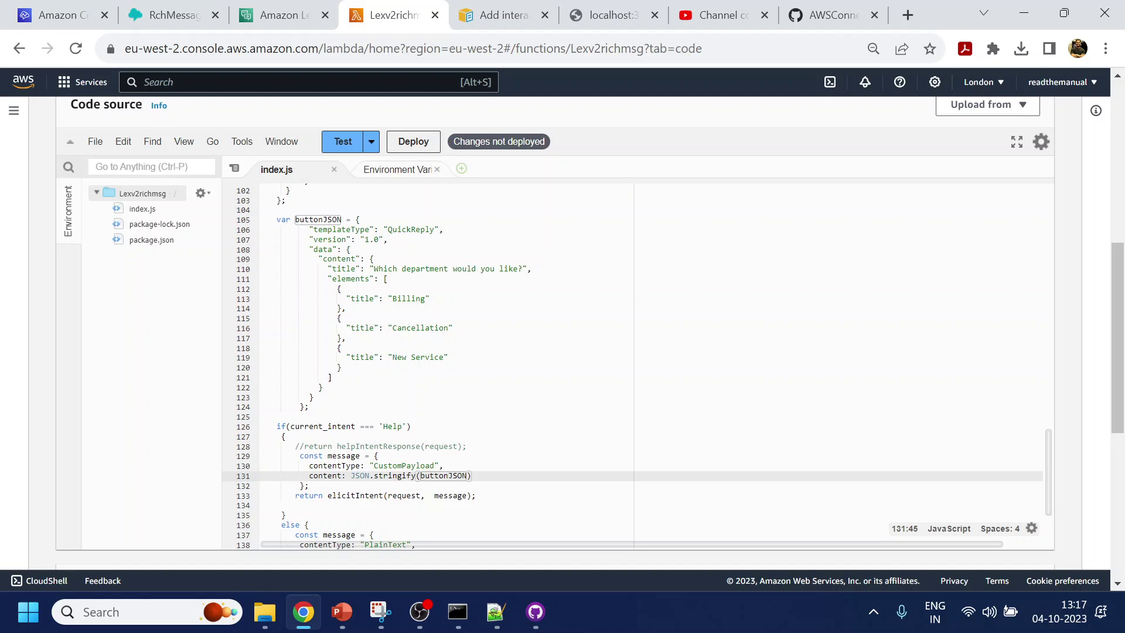
pyautogui.click(409, 145)
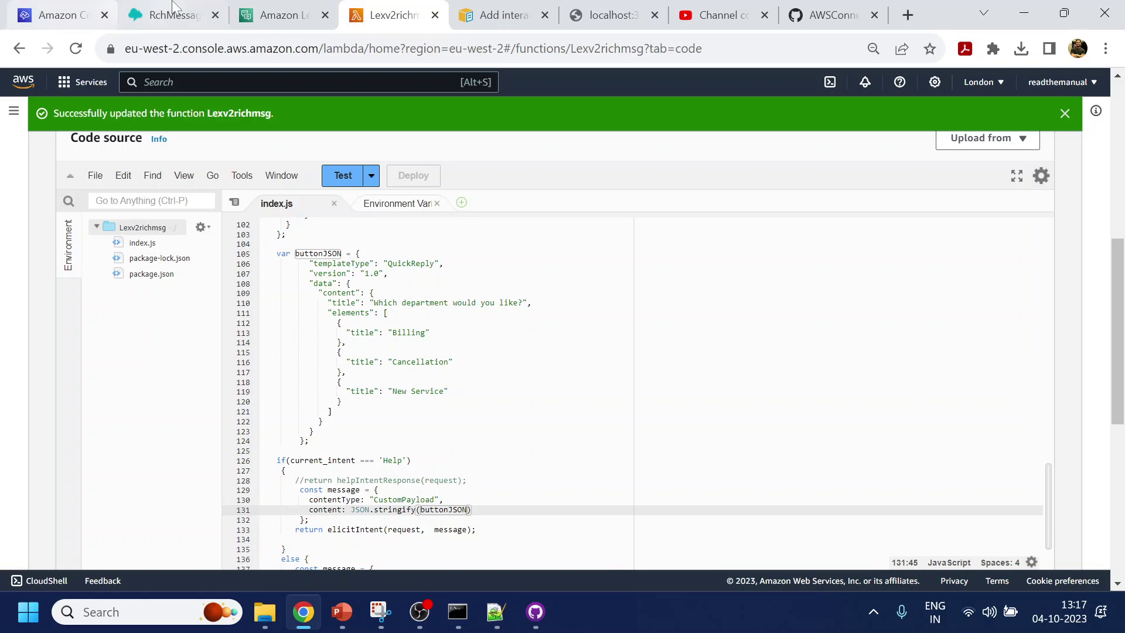
# Review the Lex bot and intents of the RchMessage flow's Get customer input block, save the block and publish the flow.
pyautogui.click(174, 11)
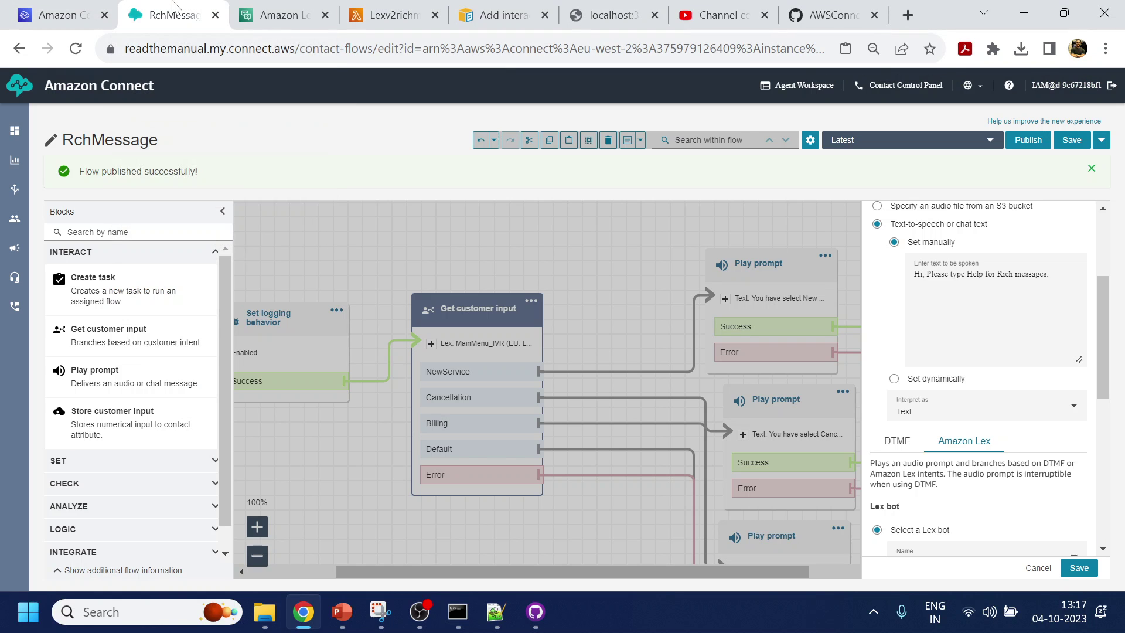
pyautogui.scroll(-4, 989, 398)
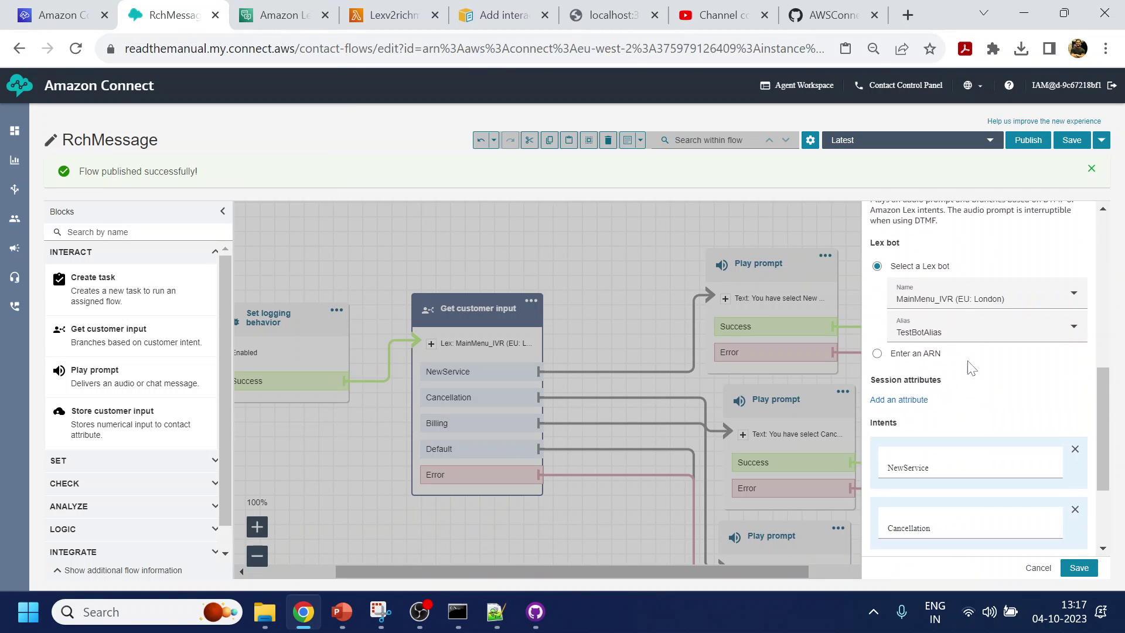
pyautogui.scroll(-1, 970, 367)
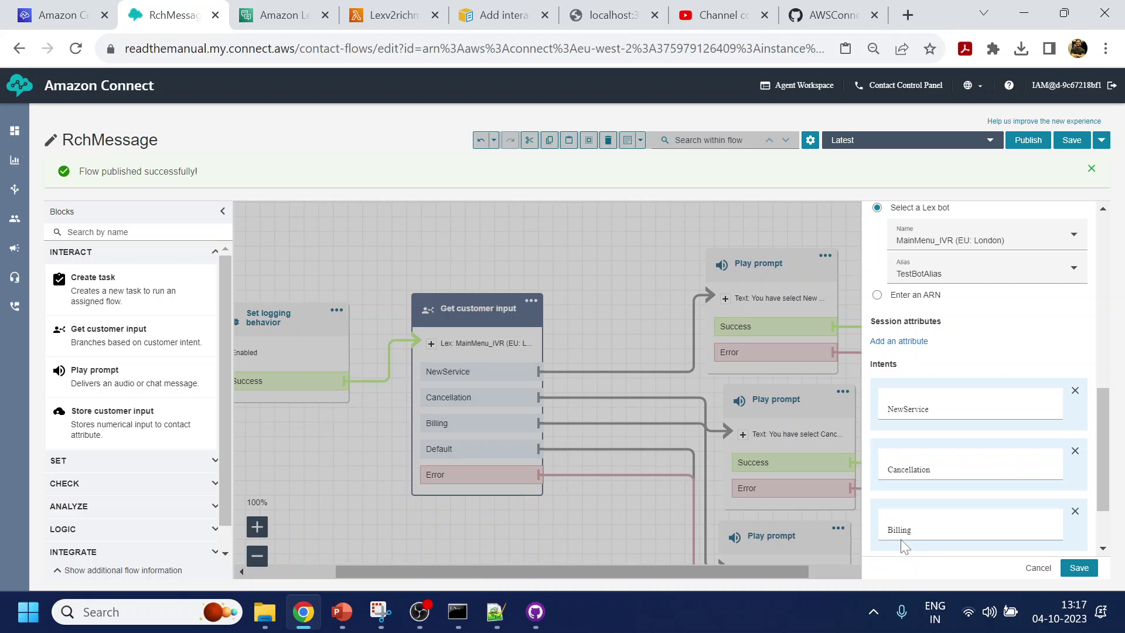
pyautogui.click(1080, 568)
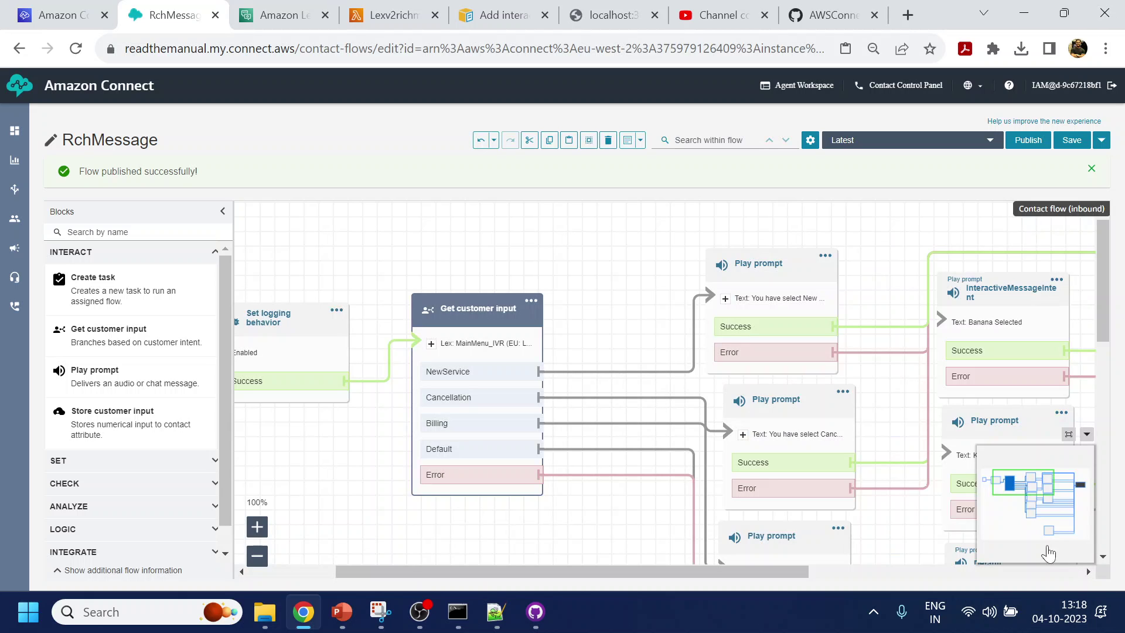
pyautogui.click(1033, 149)
pyautogui.click(705, 320)
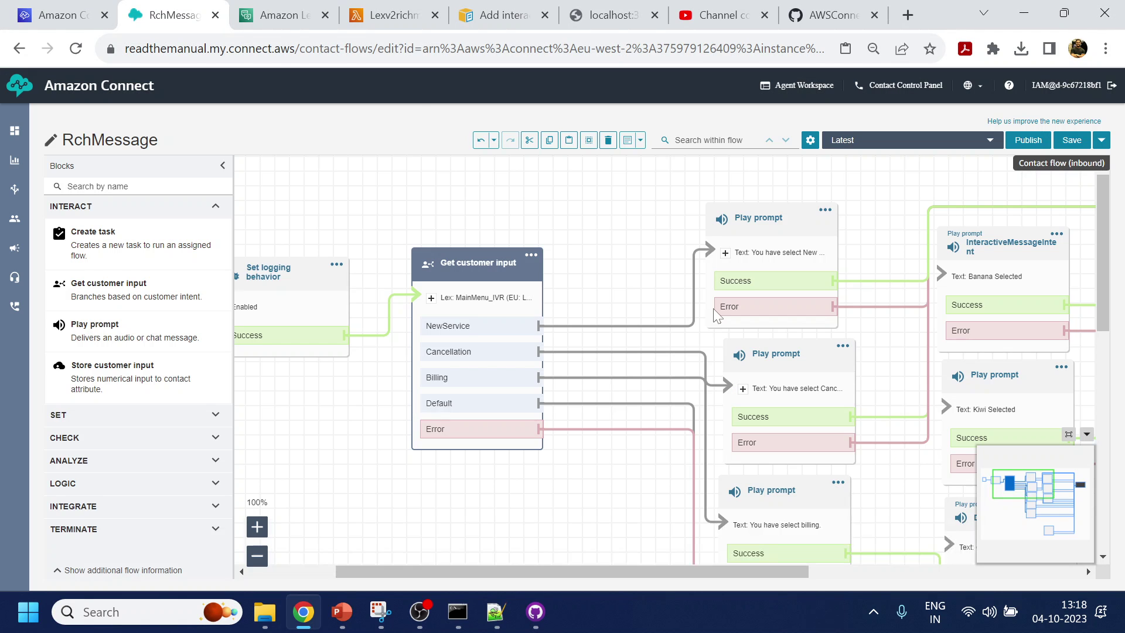
# Close the bot's test settings in Amazon Lex without saving and return to the Lexv2richmsg code.
pyautogui.click(265, 5)
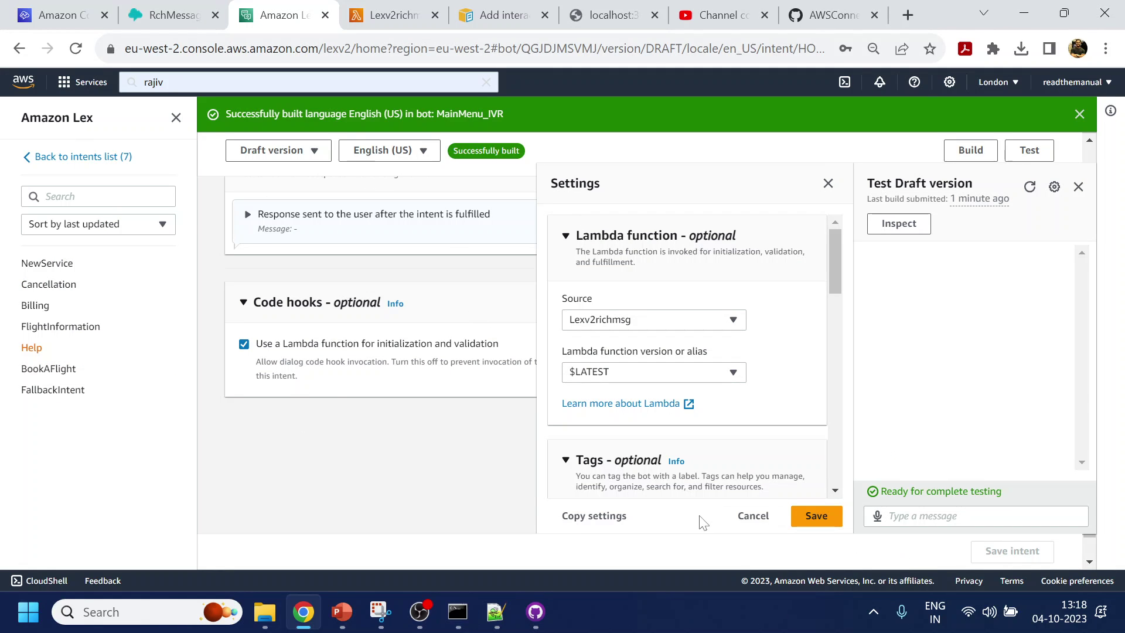
pyautogui.click(749, 524)
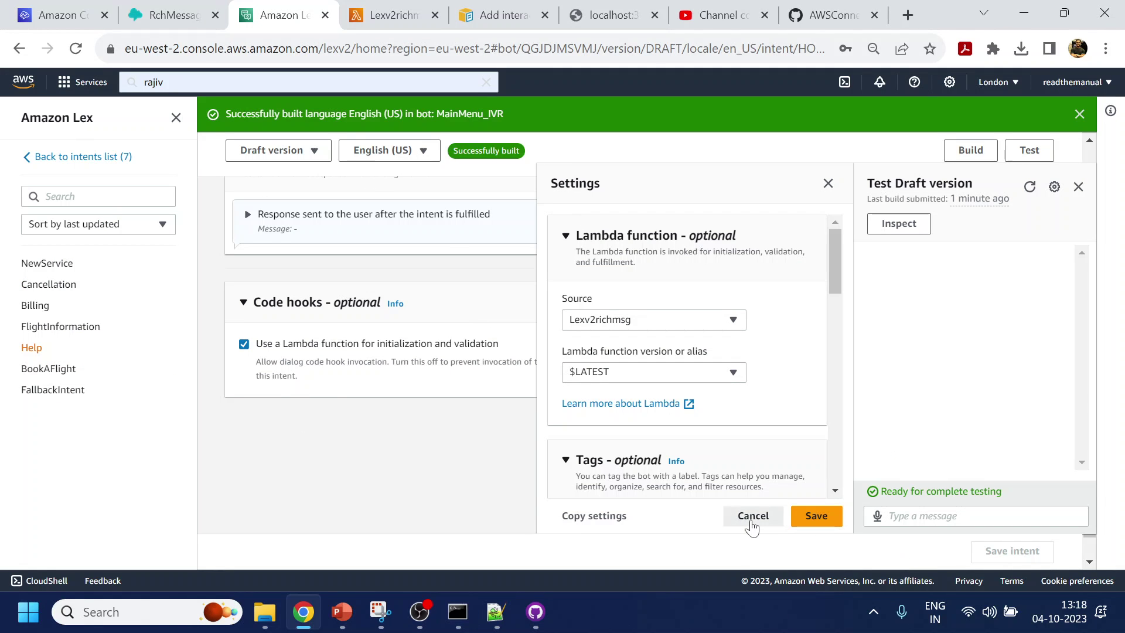
pyautogui.click(389, 8)
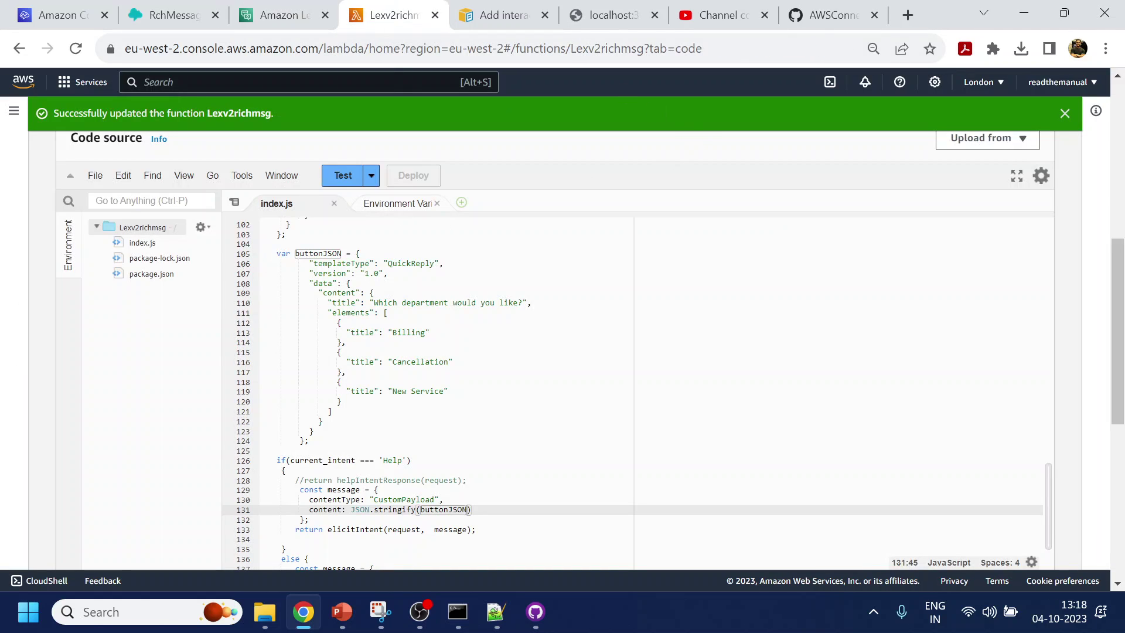
# Test the quick reply in a new chat on the localhost page by sending "help" and choosing Billing.
pyautogui.click(625, 7)
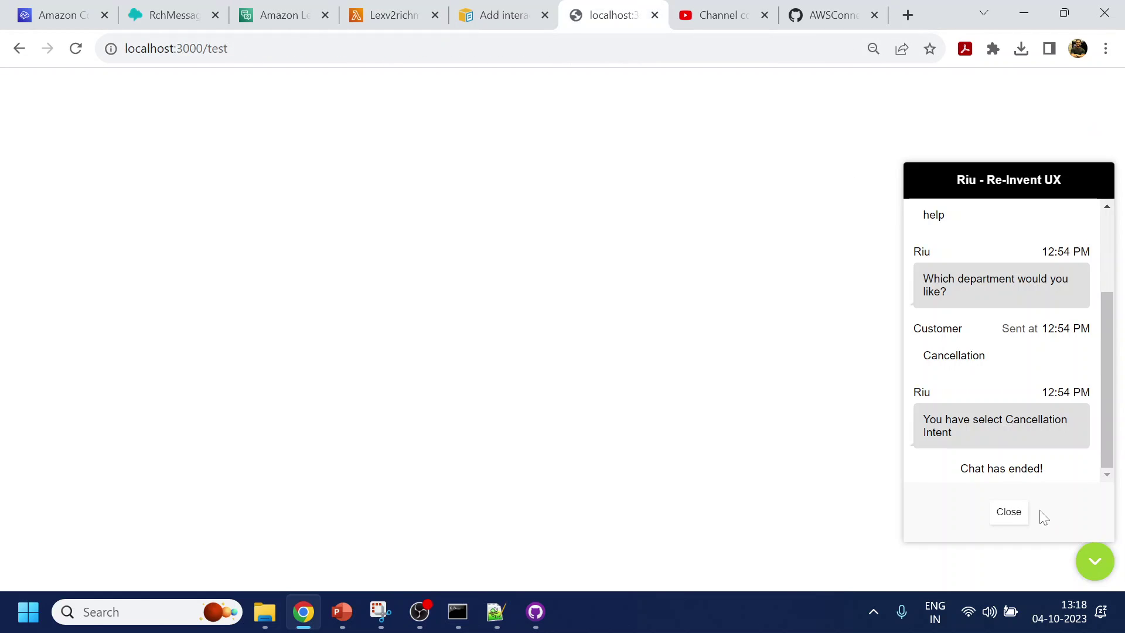
pyautogui.click(1008, 514)
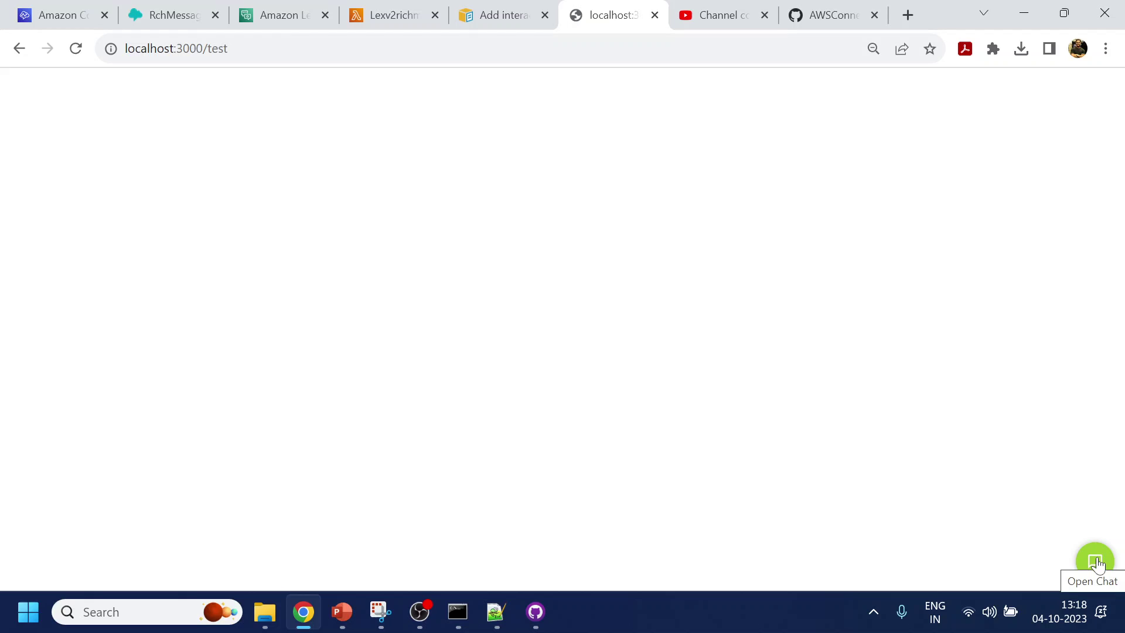
pyautogui.click(1096, 562)
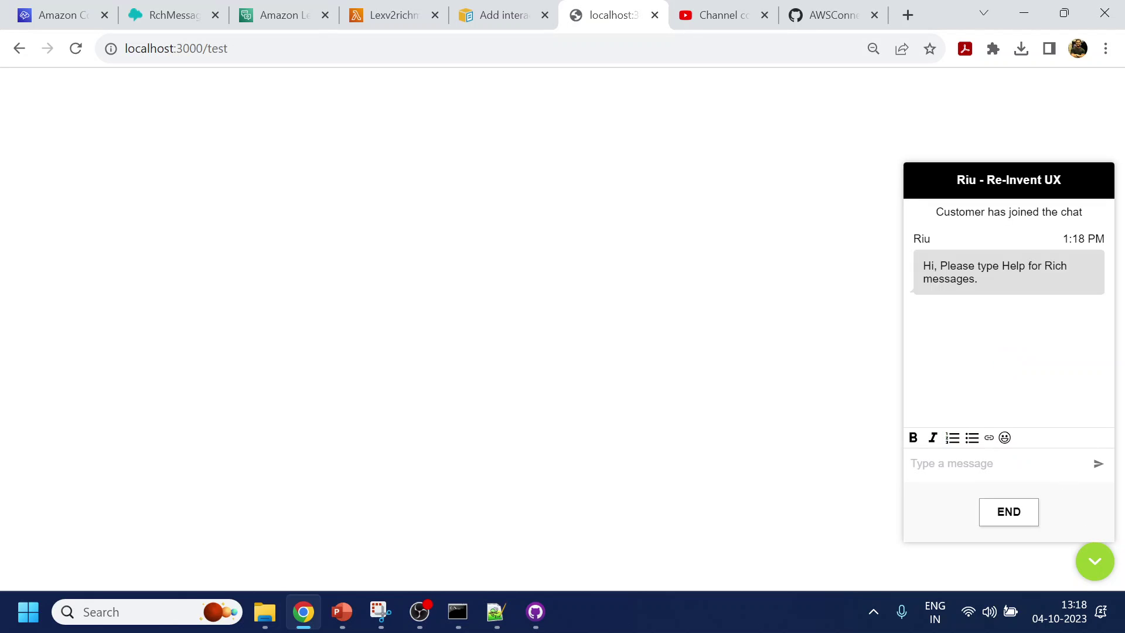
pyautogui.write('help')
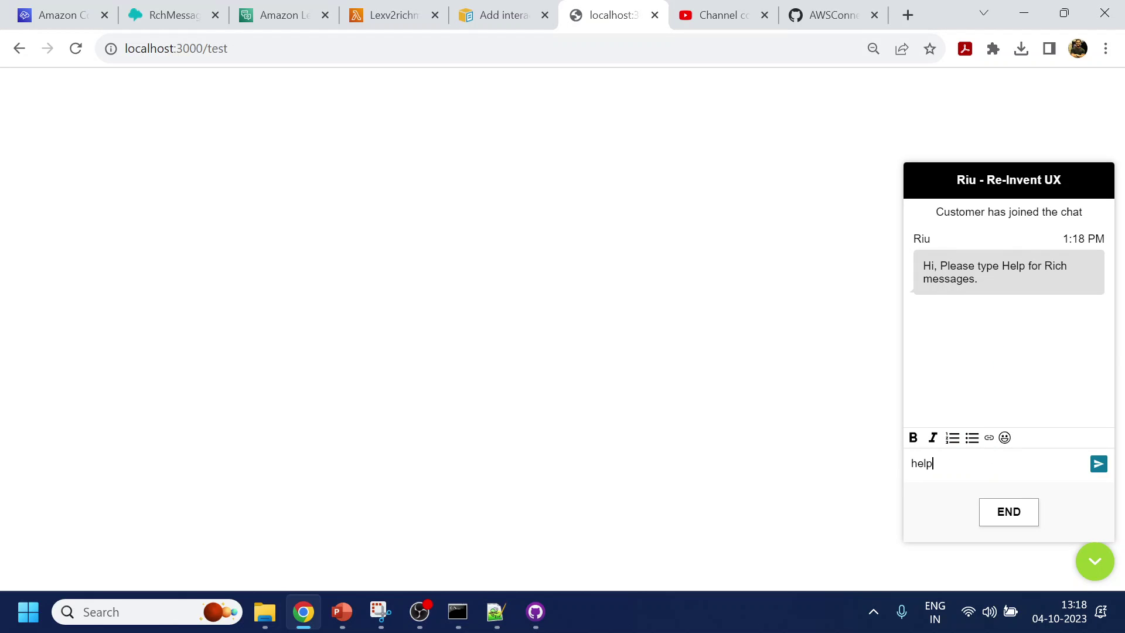
pyautogui.press('Return')
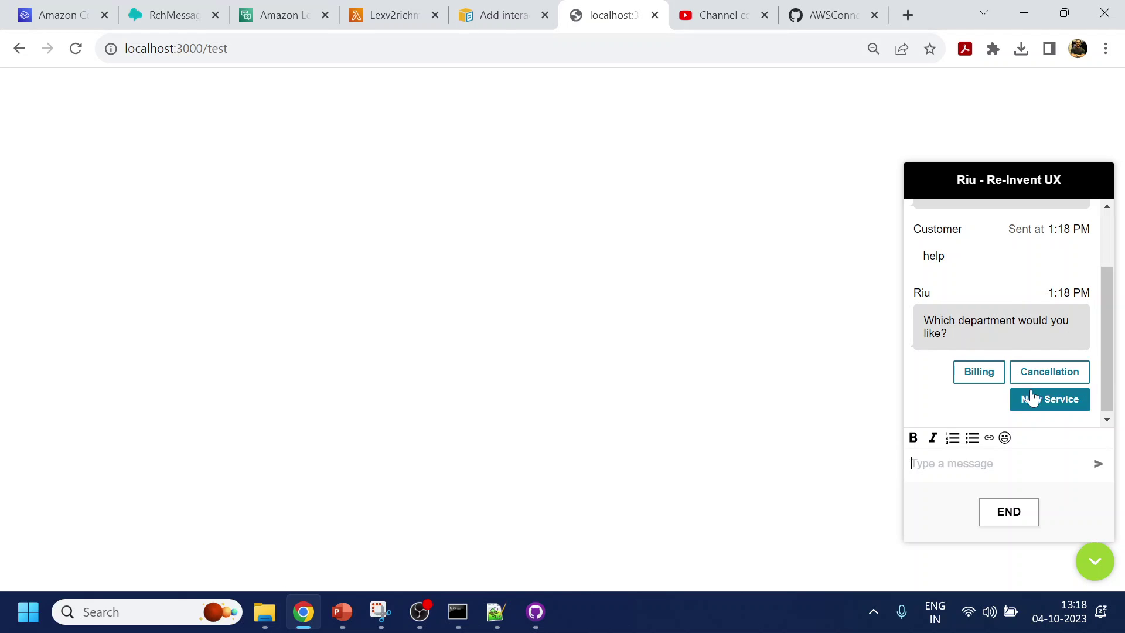
pyautogui.click(981, 376)
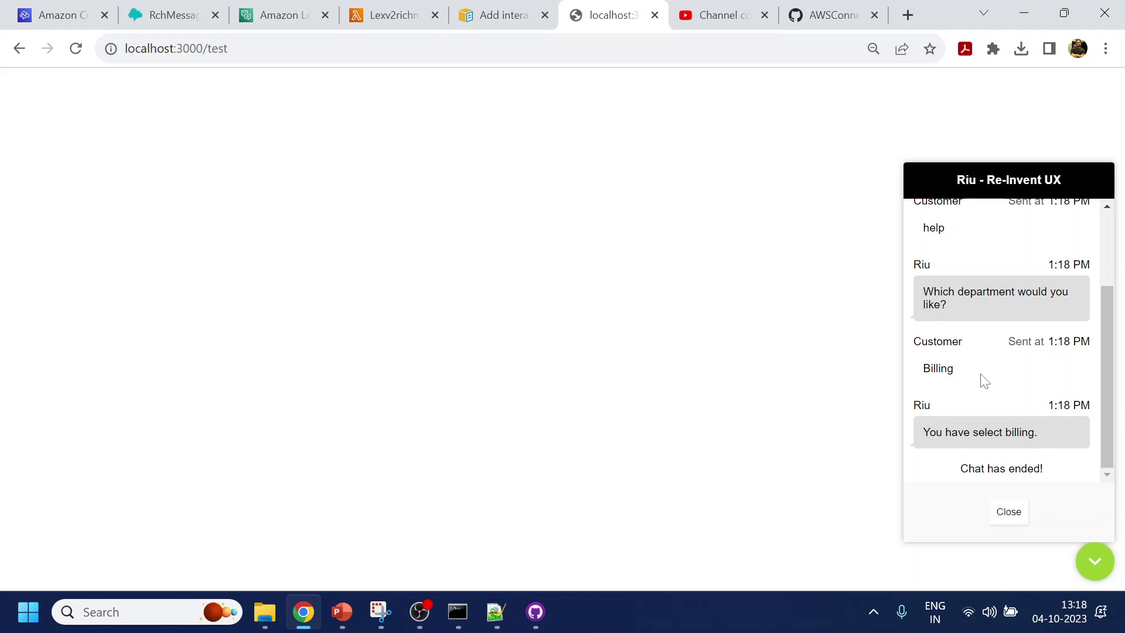
# Change the first quick reply button title in the Lexv2richmsg code to "Billing One" and deploy the function.
pyautogui.click(159, 11)
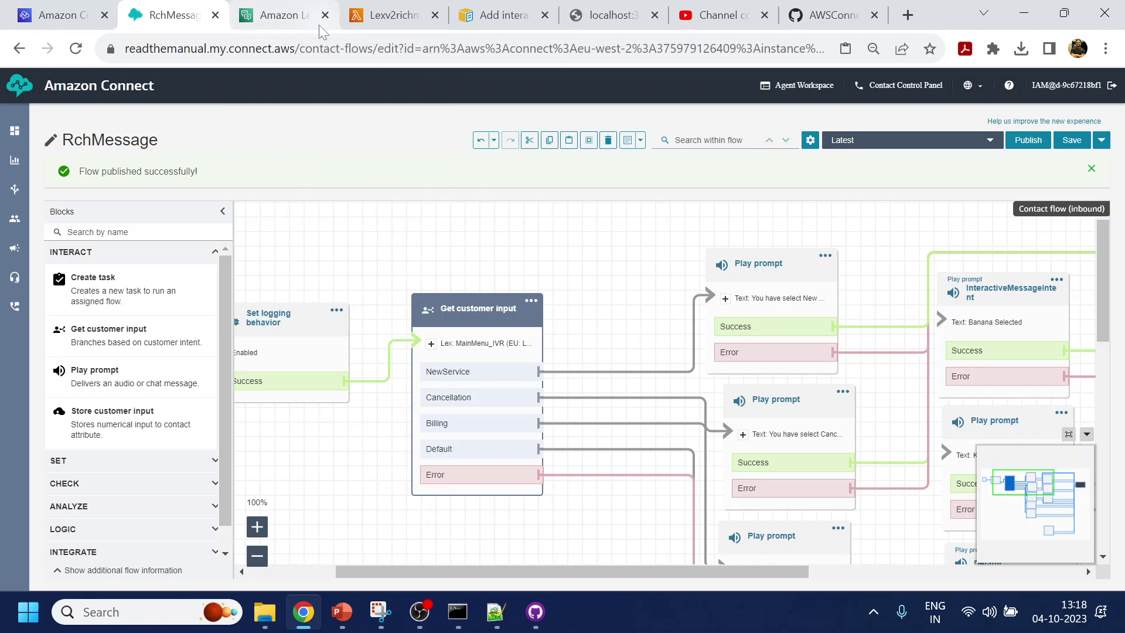
pyautogui.click(379, 15)
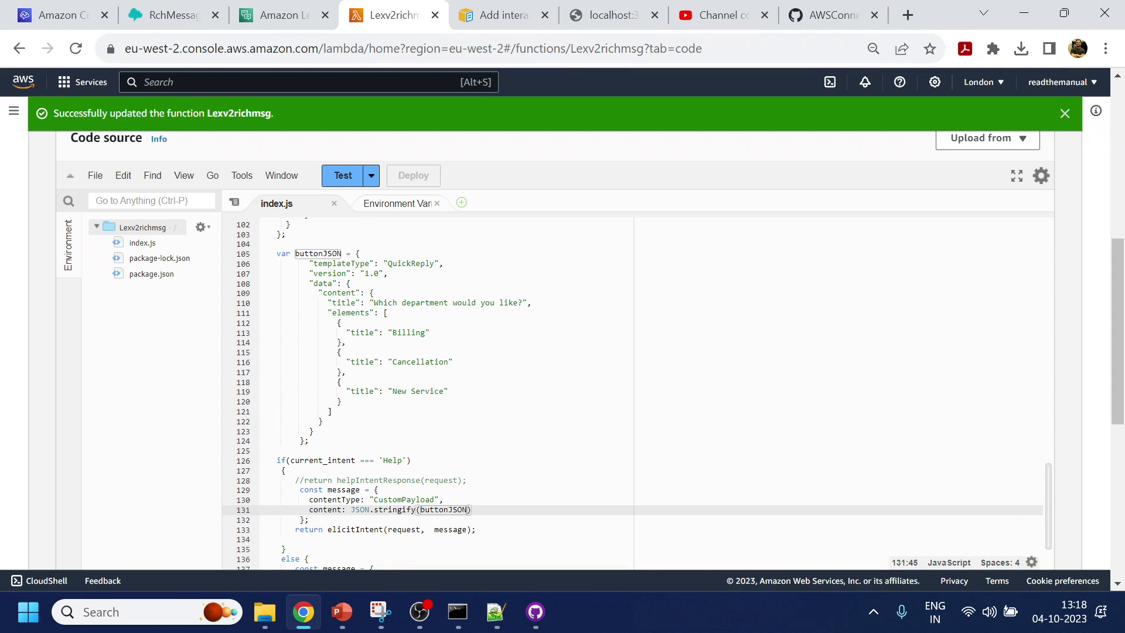
pyautogui.click(425, 333)
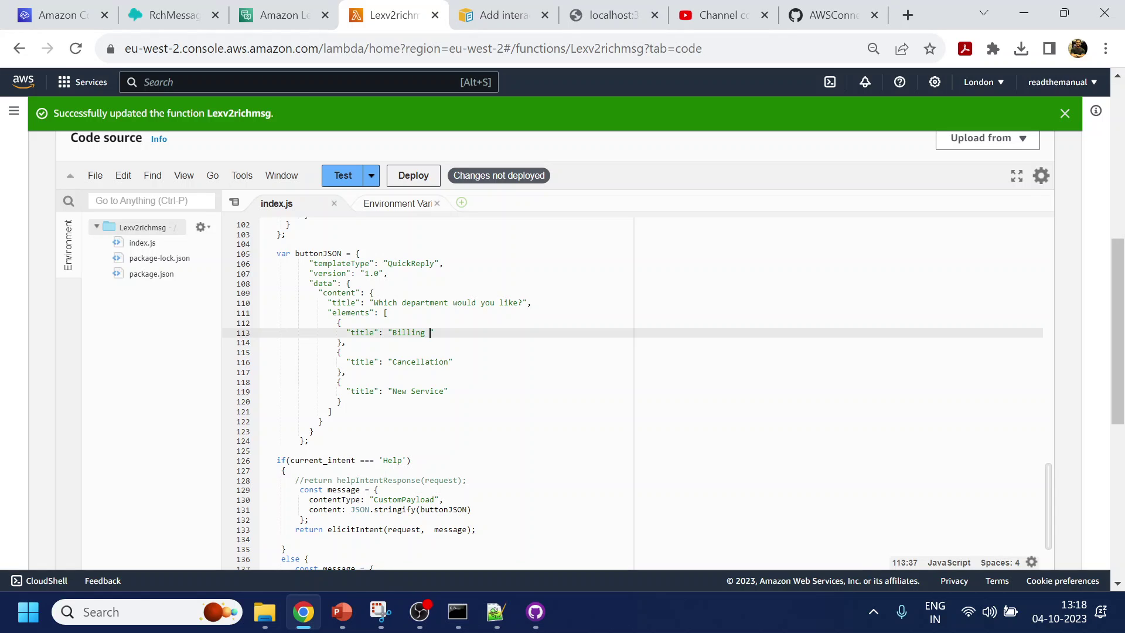
pyautogui.write('One')
pyautogui.click(421, 182)
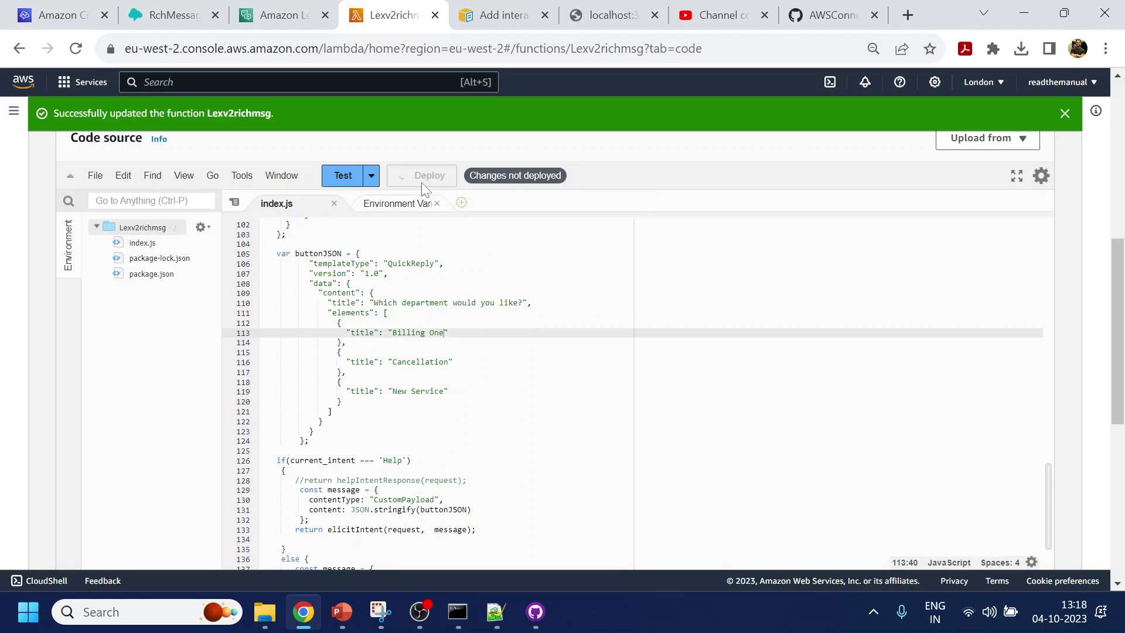
# Add the sample utterance "Billing One" to the Billing intent in Amazon Lex, save the intent and build the bot.
pyautogui.moveTo(392, 332); pyautogui.dragTo(444, 332)
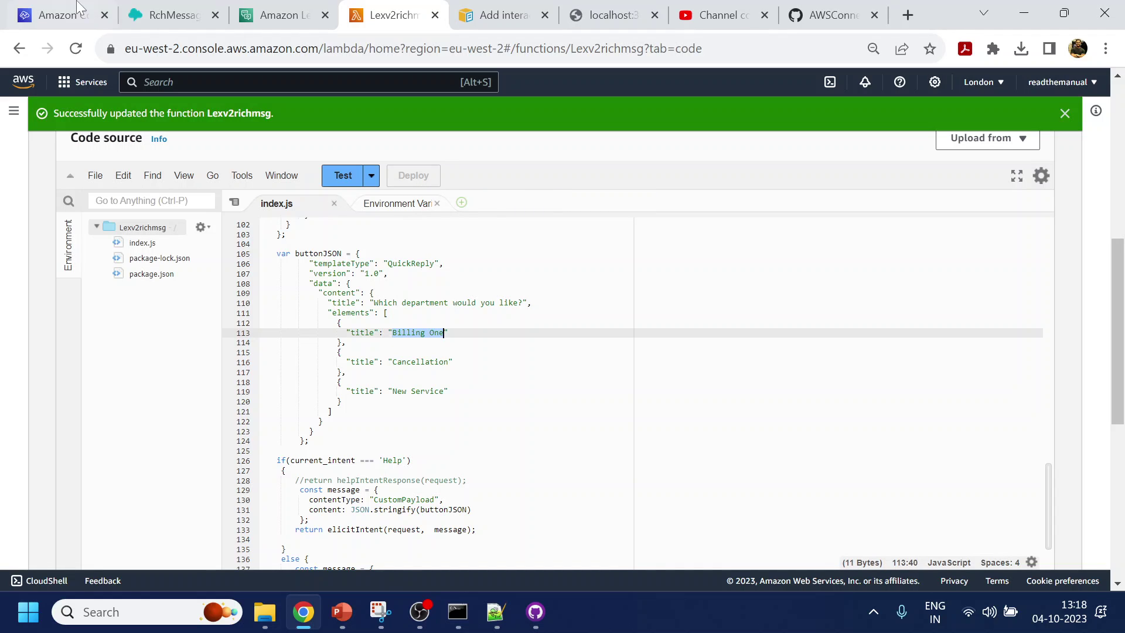
pyautogui.click(303, 7)
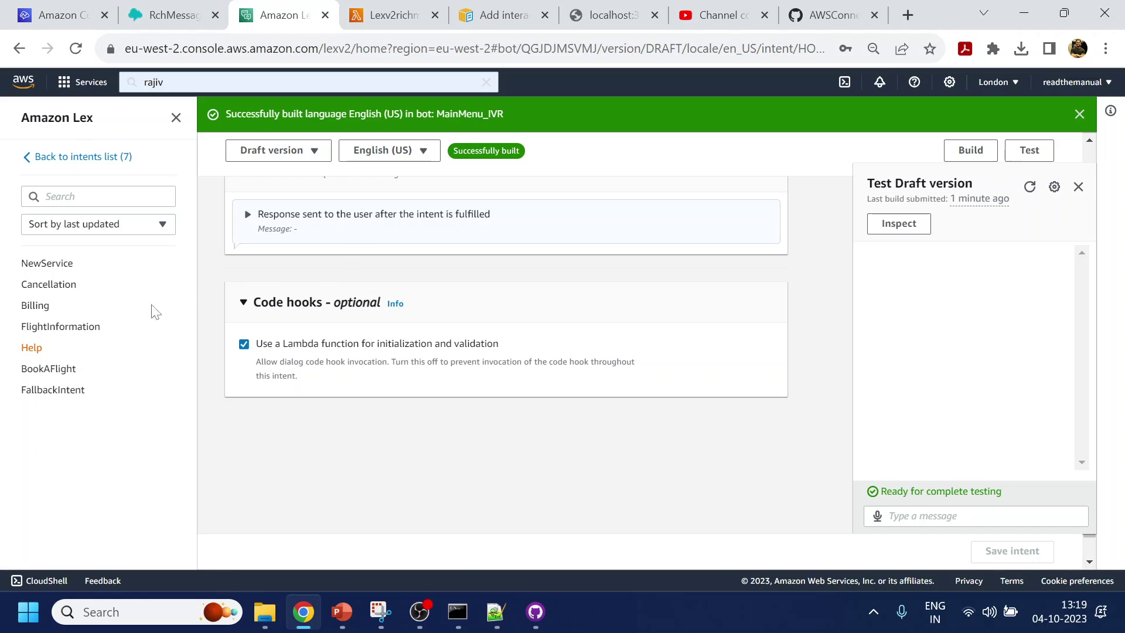
pyautogui.click(35, 306)
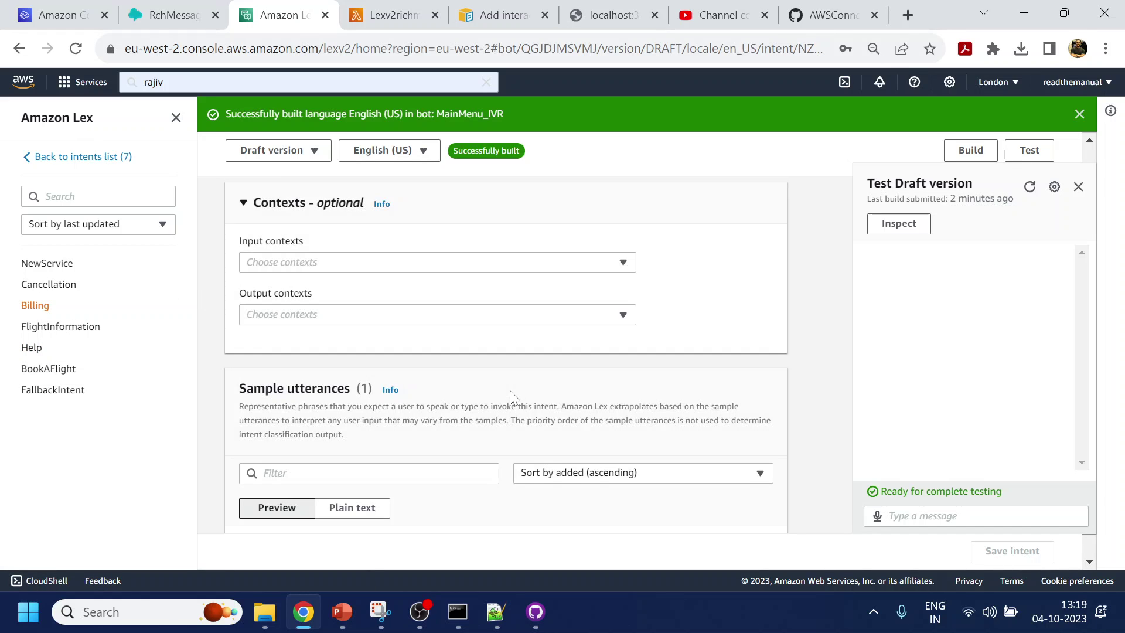
pyautogui.scroll(-6, 359, 432)
pyautogui.click(359, 415)
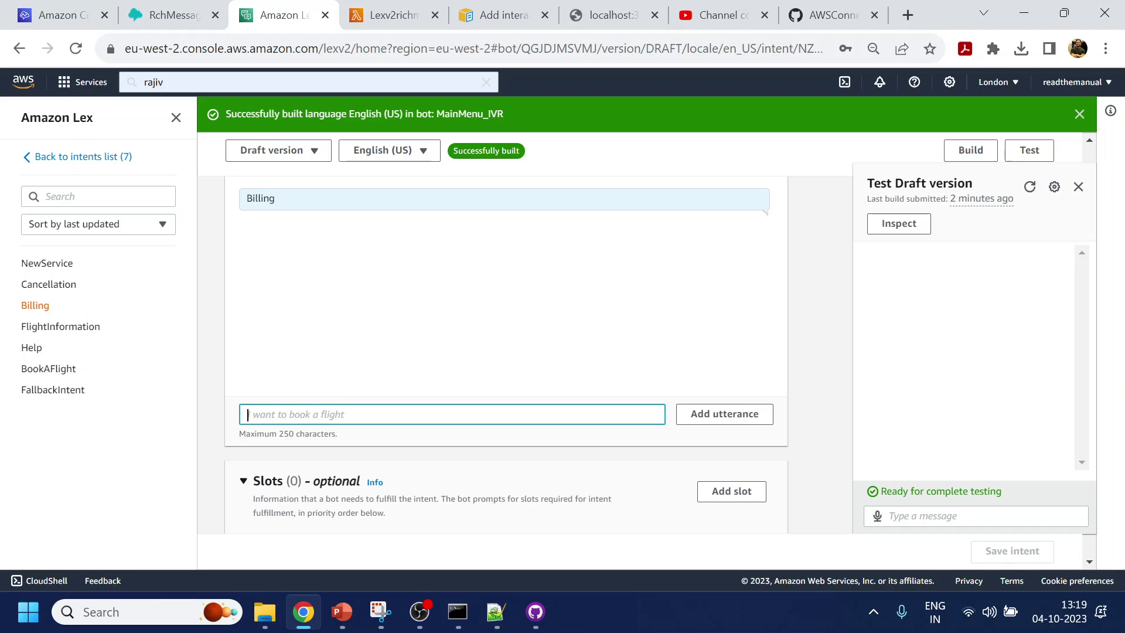
pyautogui.write('Billing One')
pyautogui.press('Return')
pyautogui.click(1012, 551)
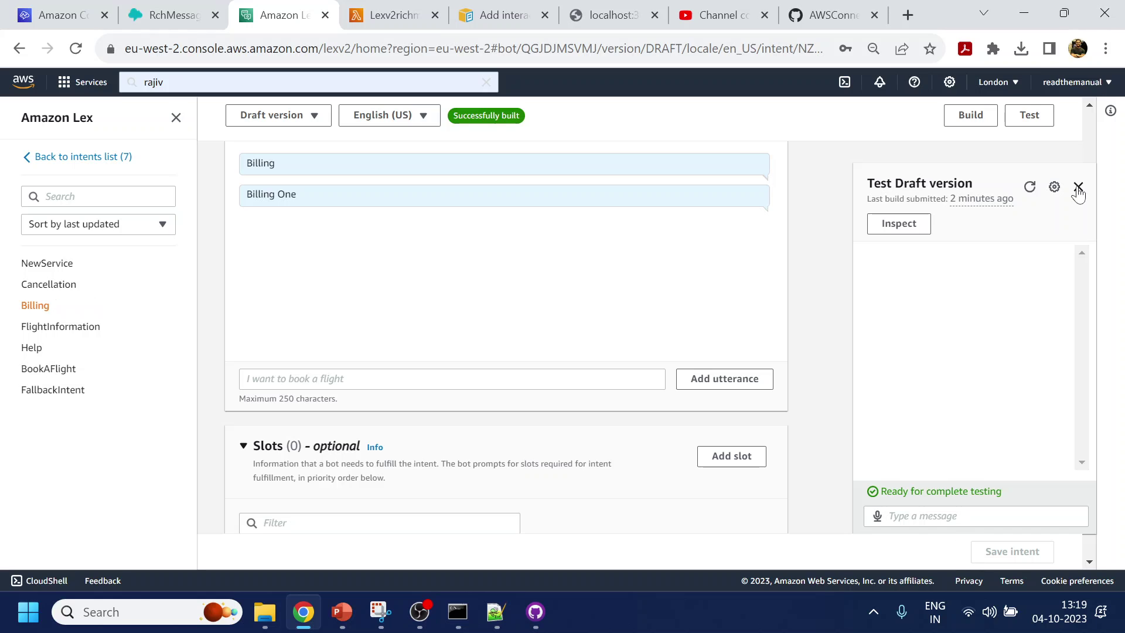
pyautogui.click(968, 117)
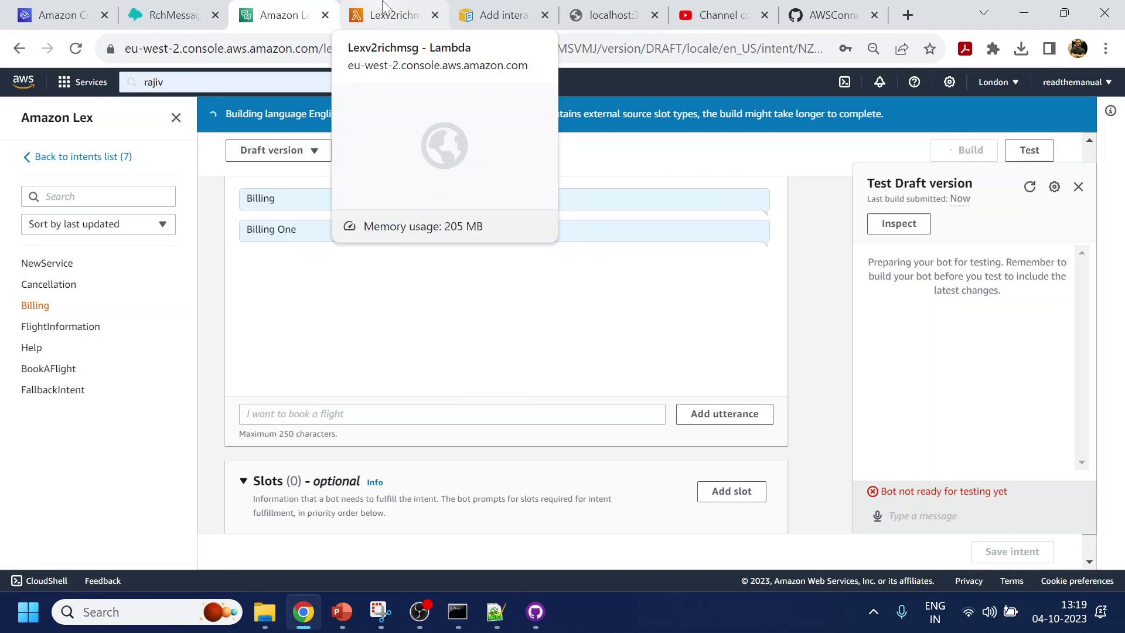
# Close the ended chat on the localhost page and check the MainMenu_IVR build status in Amazon Lex.
pyautogui.click(610, 14)
pyautogui.scroll(2, 968, 328)
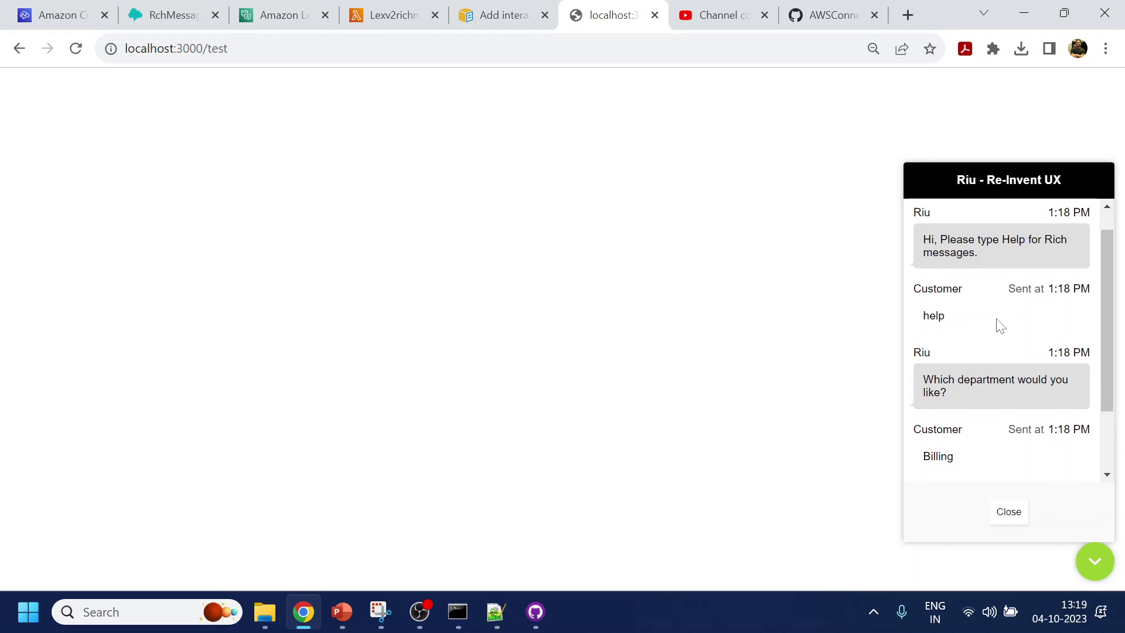
pyautogui.click(1010, 514)
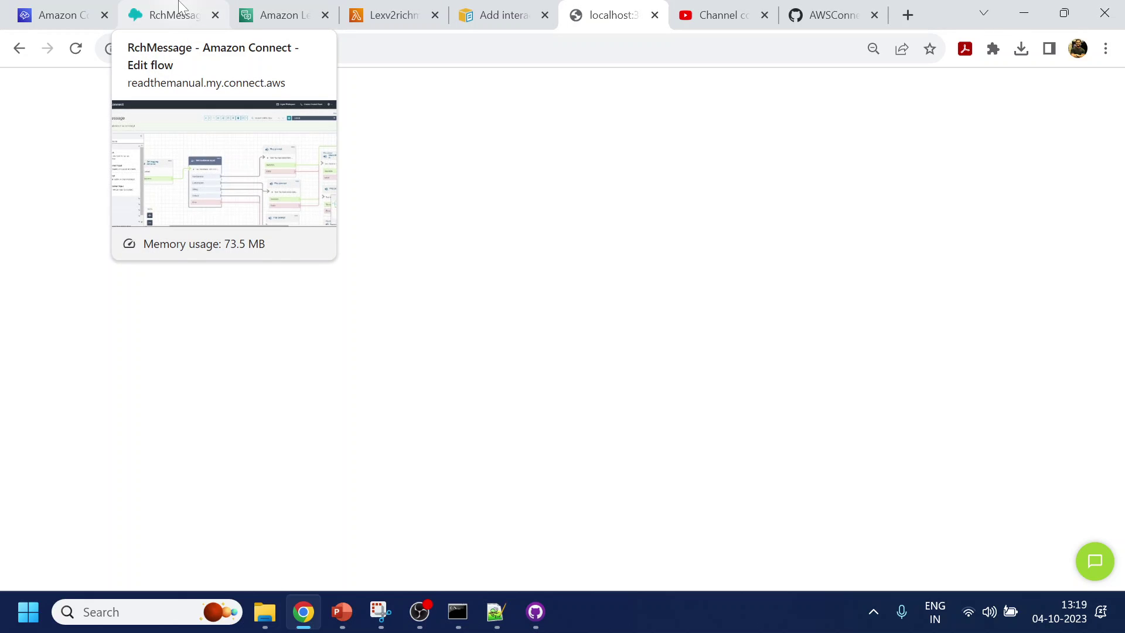
pyautogui.click(276, 15)
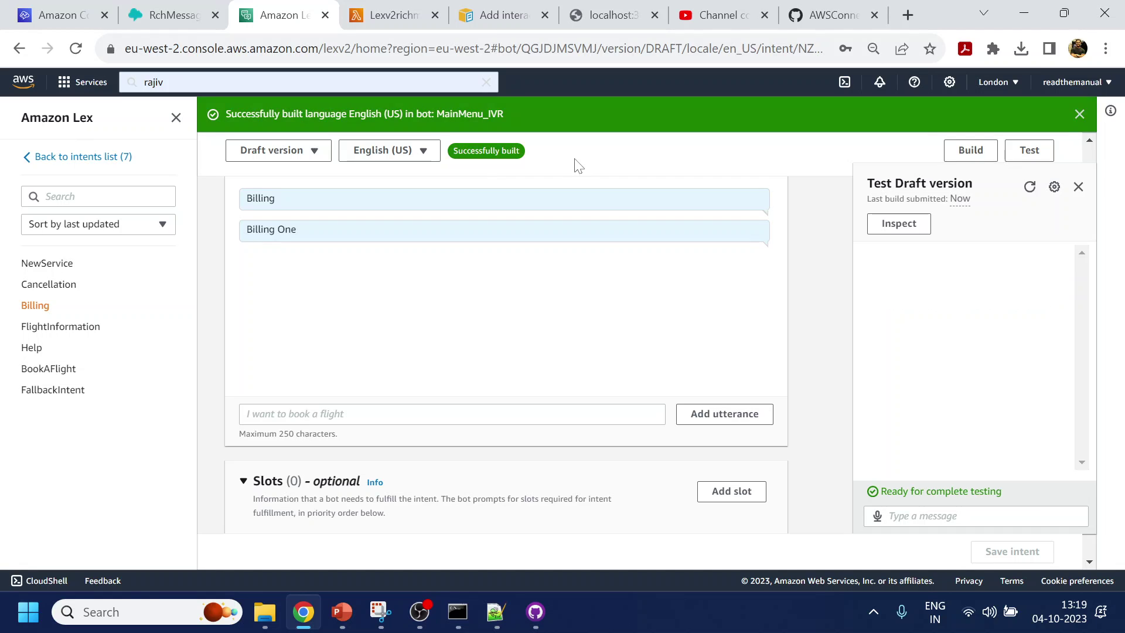
# Start a new chat on the localhost page, send "help" and choose the Billing One quick reply.
pyautogui.click(608, 15)
pyautogui.click(1096, 562)
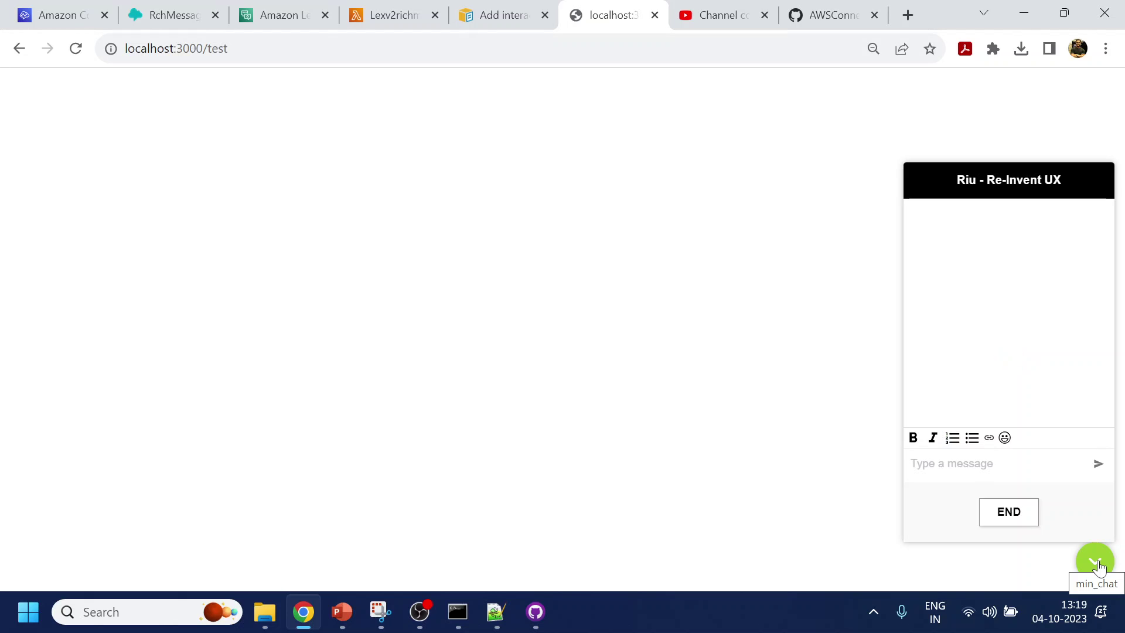
pyautogui.write('he')
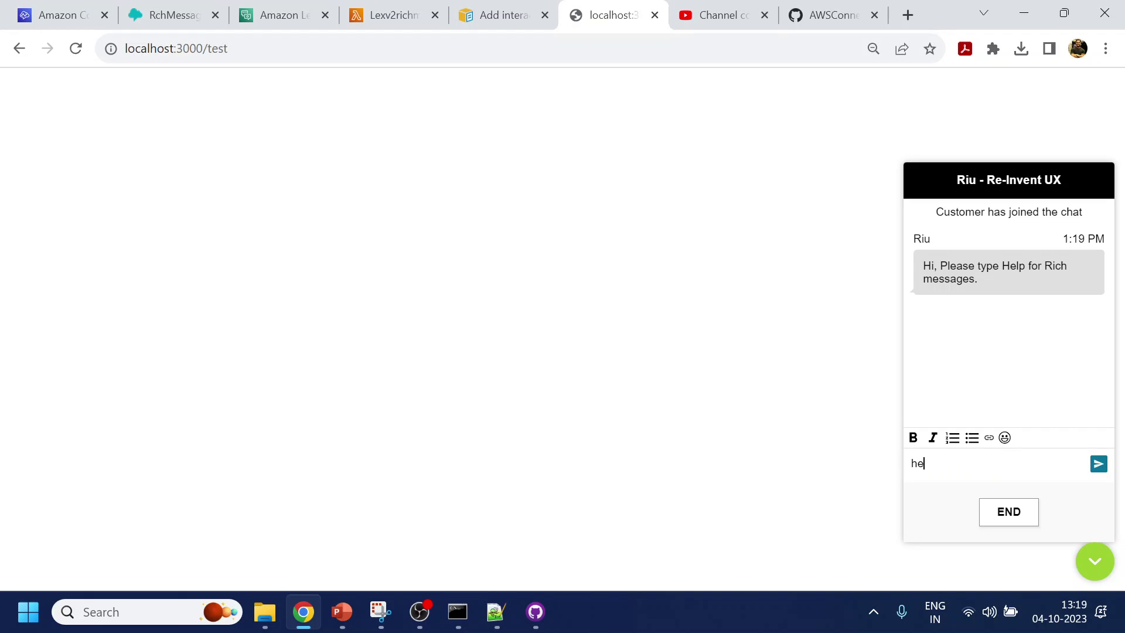
pyautogui.write('lp')
pyautogui.press('Return')
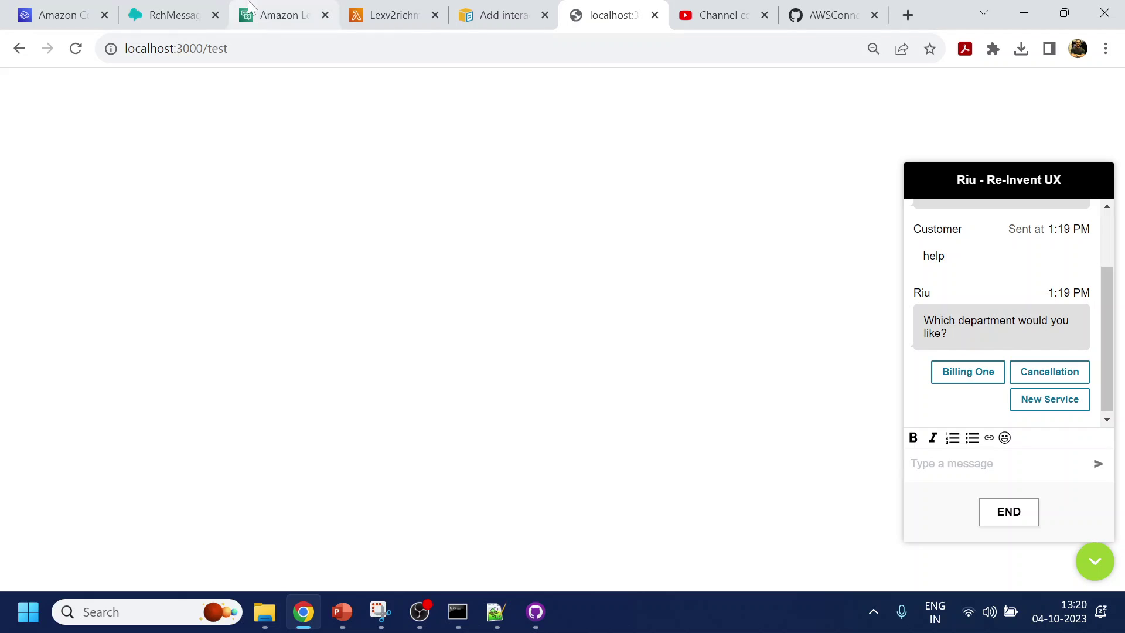
pyautogui.click(970, 373)
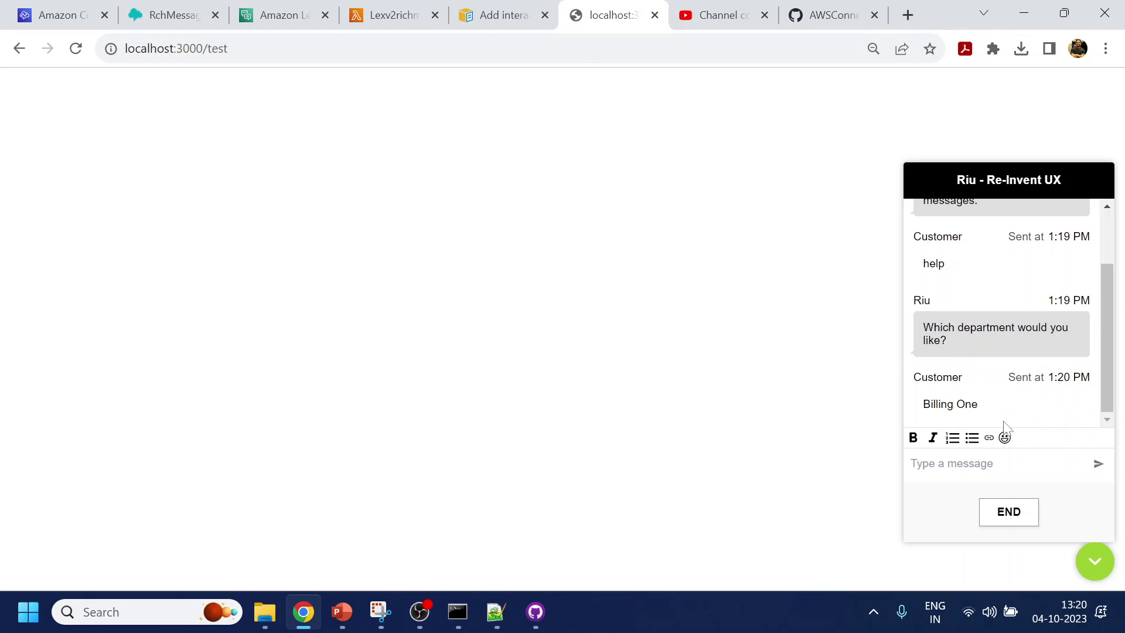
pyautogui.moveTo(923, 407); pyautogui.dragTo(1081, 407)
pyautogui.click(1039, 433)
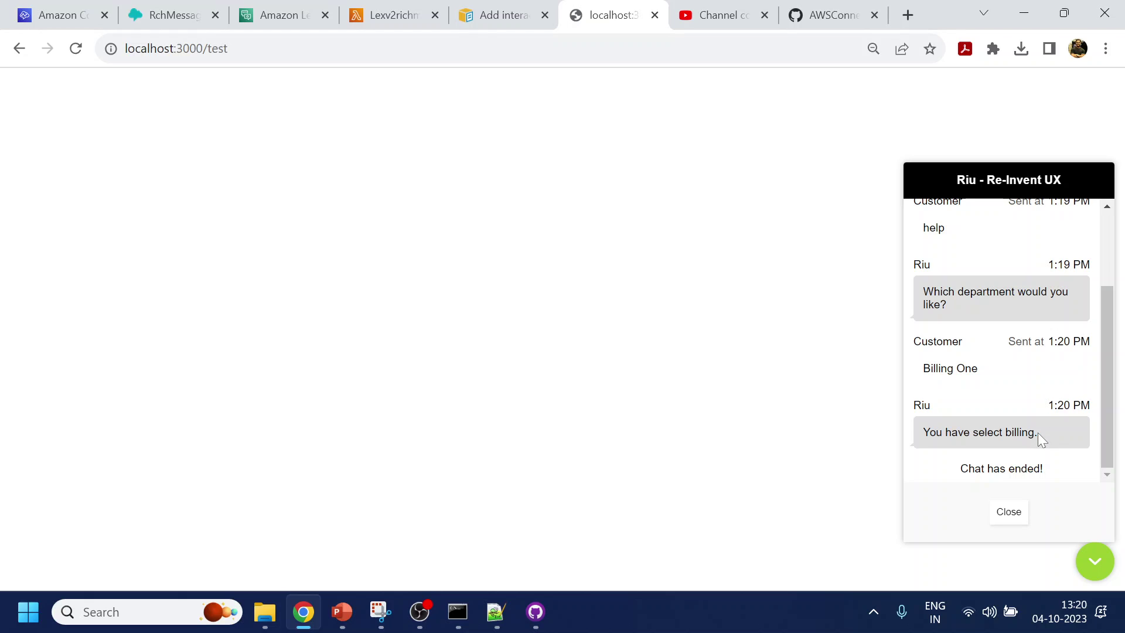